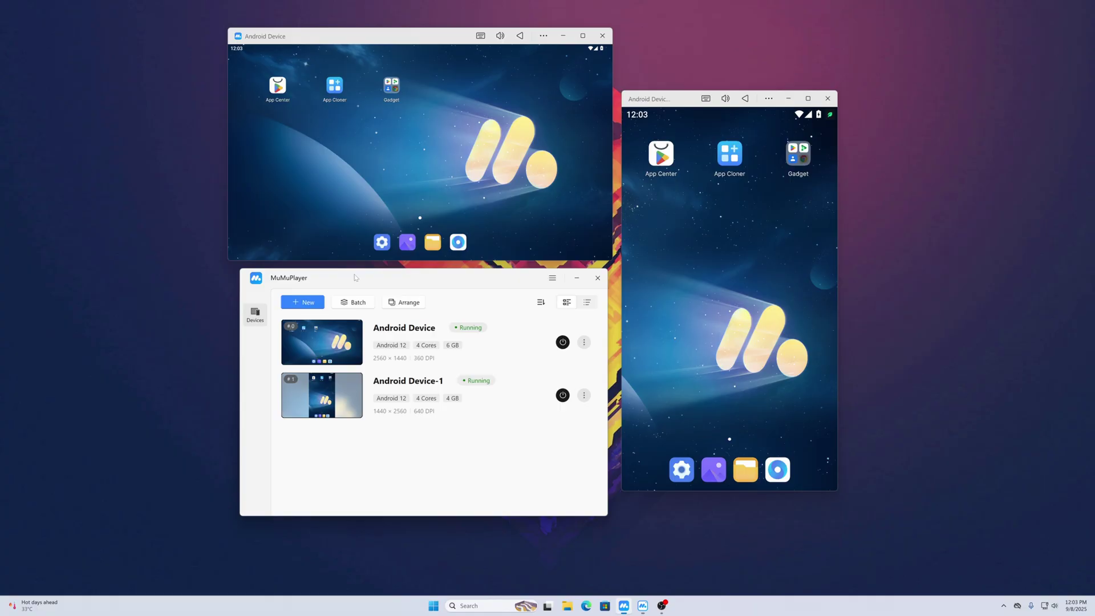
Rearrange the device manager and both Android device windows on the desktop, spacing them apart so each is fully visible
{"action": "left_click_drag", "start_coordinate": [355, 277], "coordinate": [343, 277]}
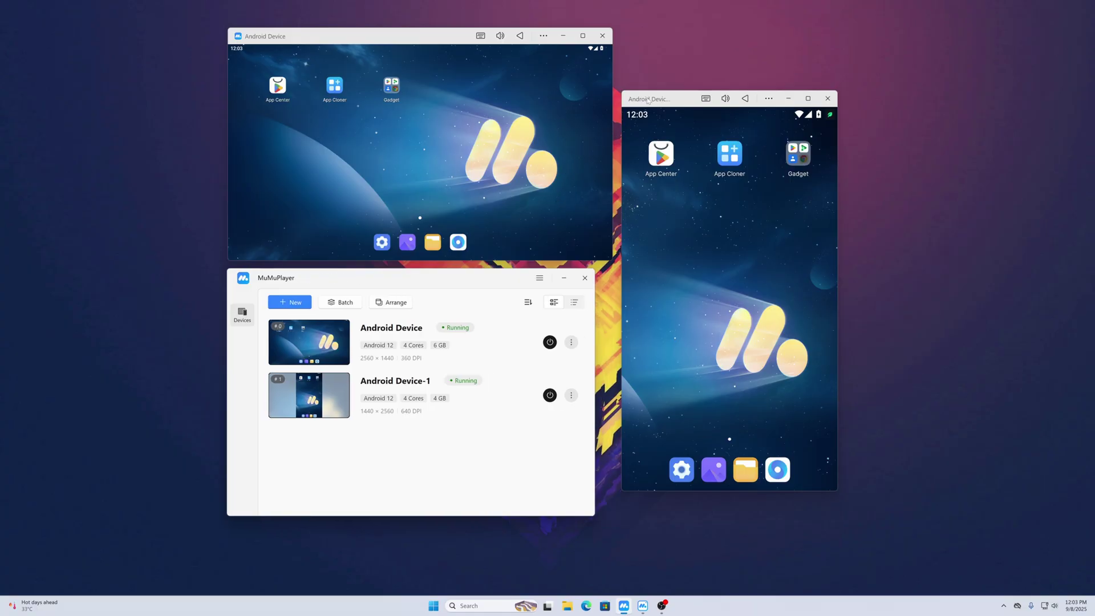
{"action": "left_click_drag", "start_coordinate": [382, 40], "coordinate": [365, 32]}
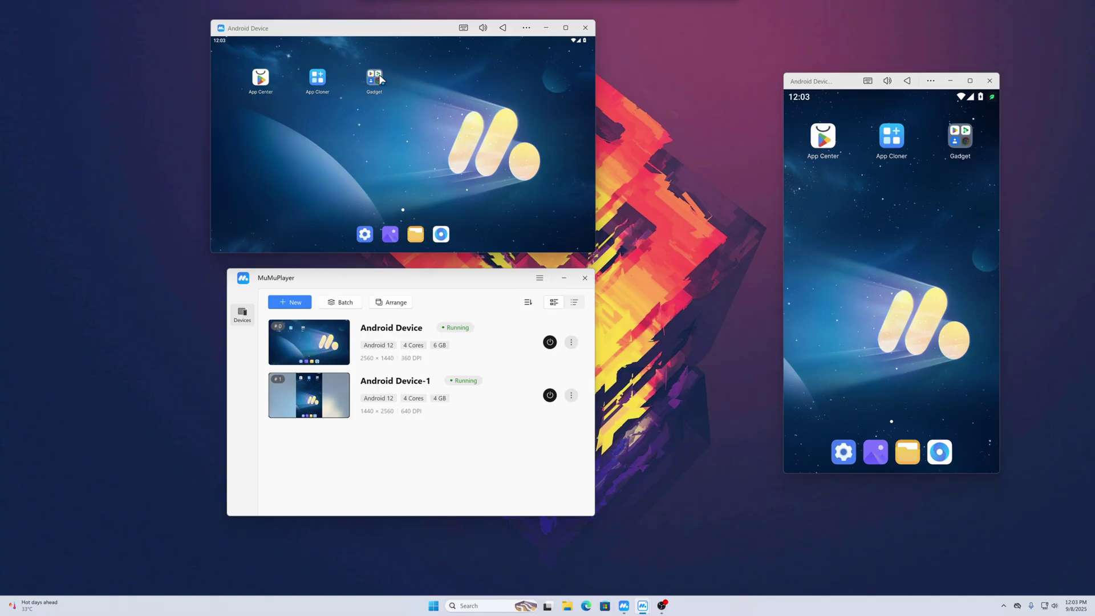
{"action": "mouse_move", "coordinate": [384, 284]}
{"action": "left_mouse_down"}
{"action": "mouse_move", "coordinate": [369, 284]}
{"action": "mouse_move", "coordinate": [378, 284]}
{"action": "left_mouse_up"}
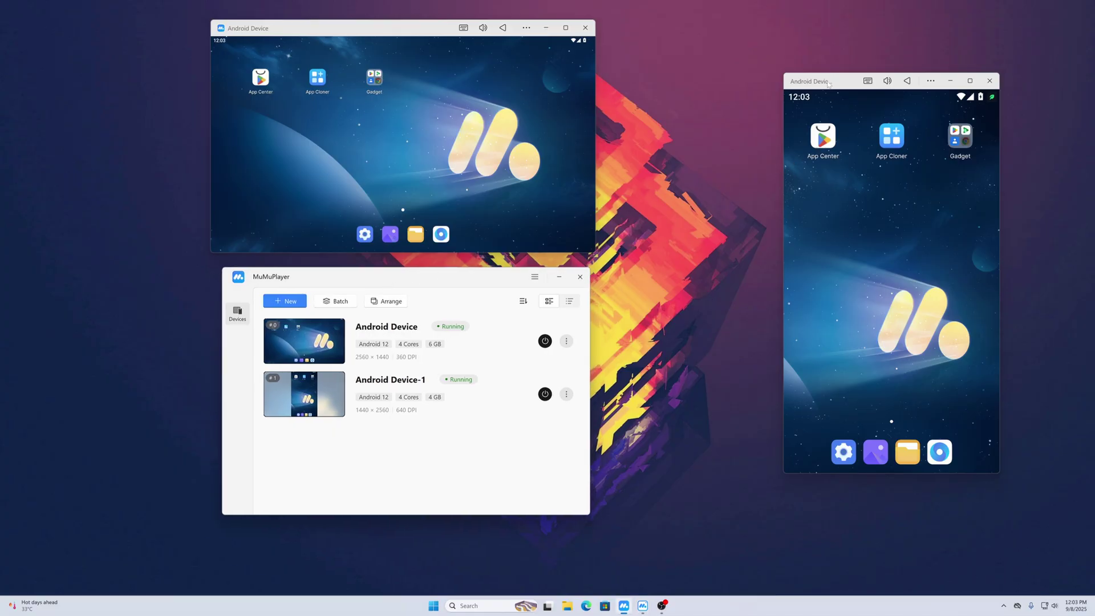
{"action": "left_click_drag", "start_coordinate": [827, 84], "coordinate": [720, 57]}
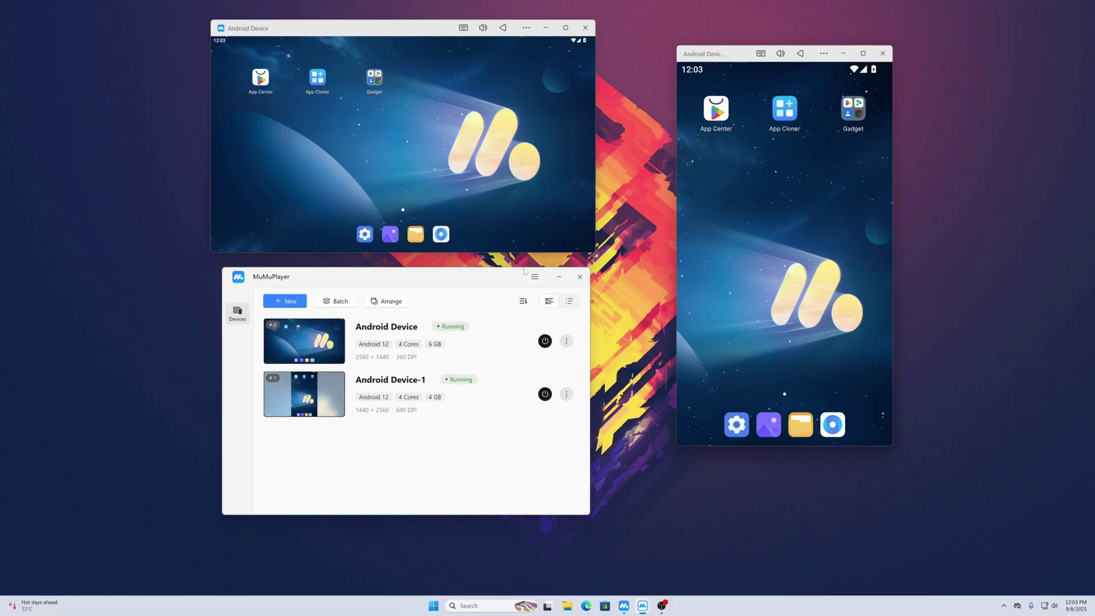
Create one new Android device with Portrait orientation and the Common Multi-instance scenario, leaving Small Disk Mode off
{"action": "left_click", "coordinate": [278, 307]}
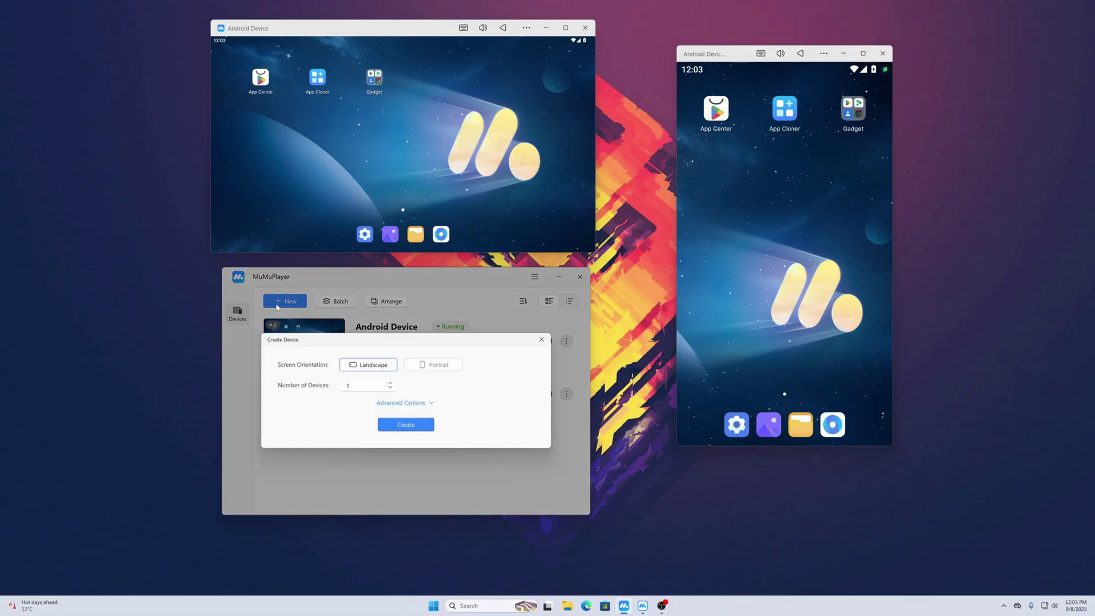
{"action": "left_click", "coordinate": [433, 365]}
{"action": "left_click", "coordinate": [385, 366]}
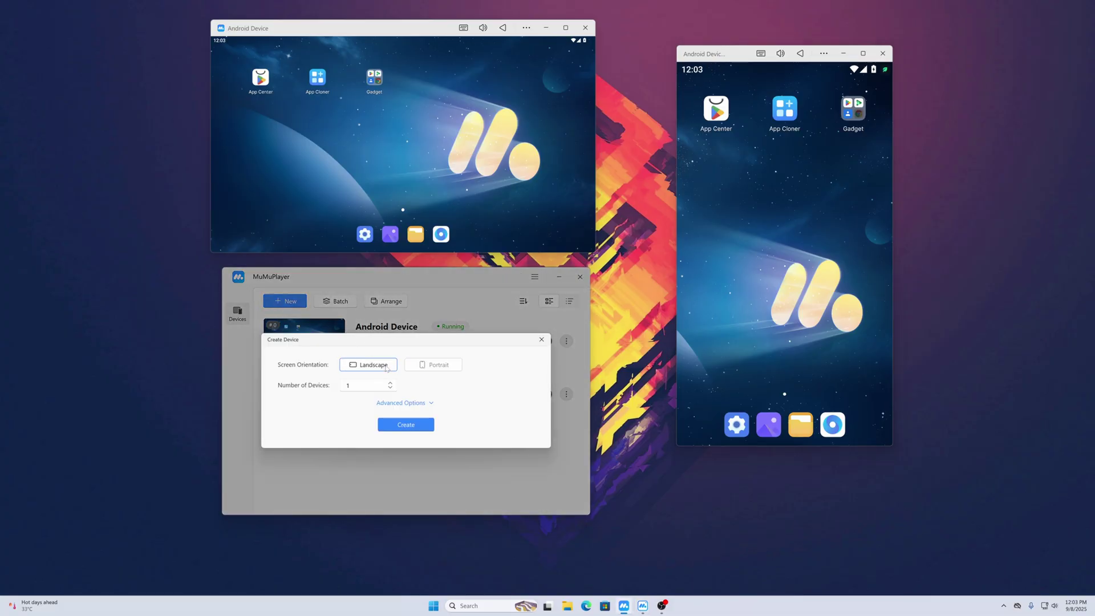
{"action": "left_click", "coordinate": [433, 365]}
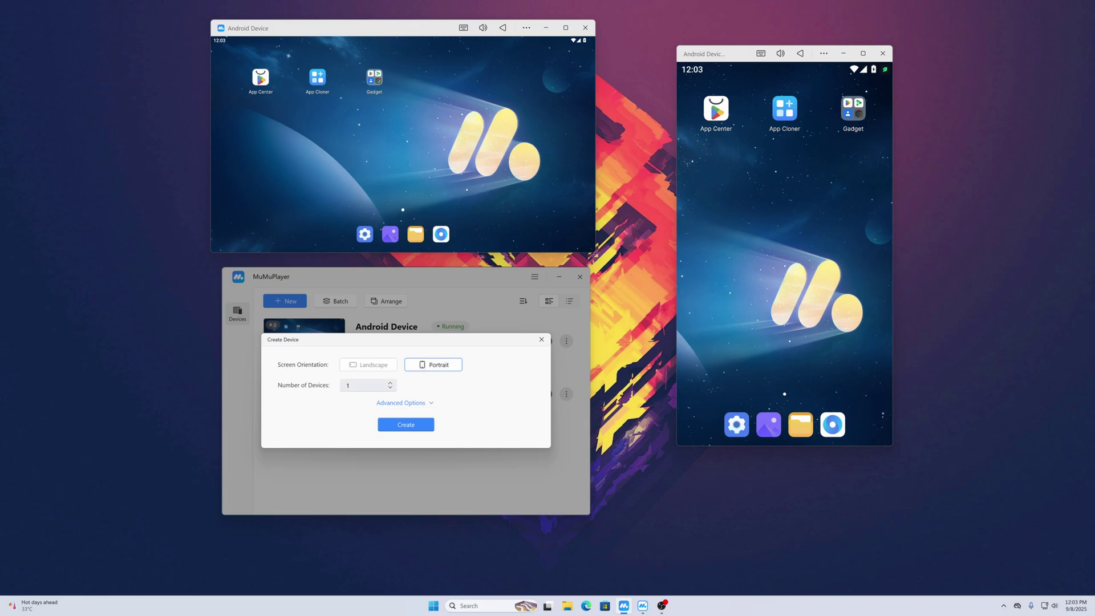
{"action": "left_click", "coordinate": [429, 404]}
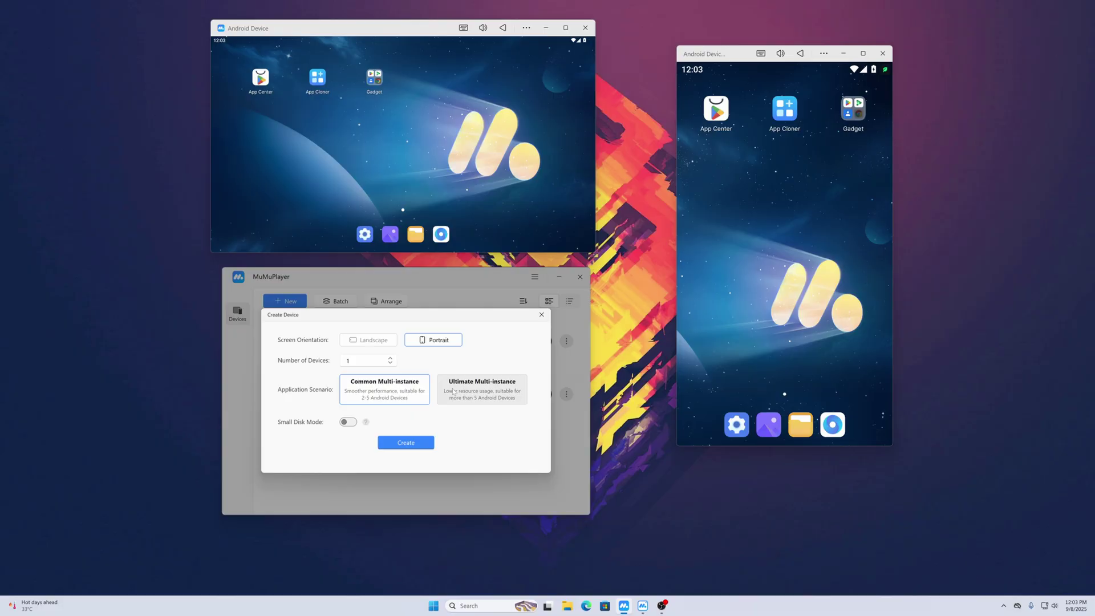
{"action": "left_click", "coordinate": [409, 443]}
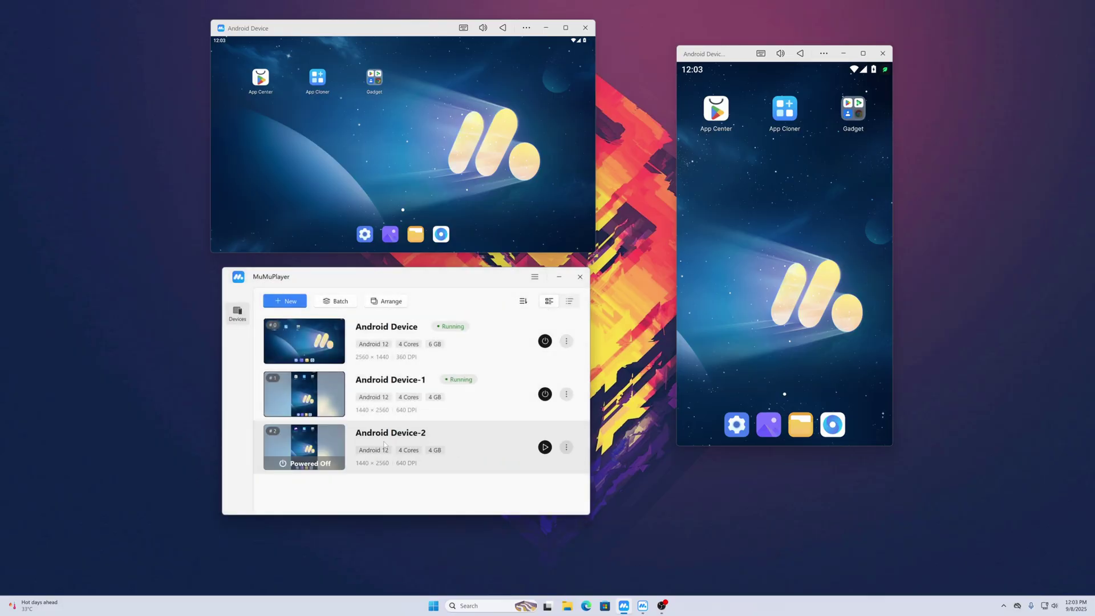
Start Android Device-2 and spread out all device windows and the device manager so they sit side by side
{"action": "left_click_drag", "start_coordinate": [409, 439], "coordinate": [442, 445]}
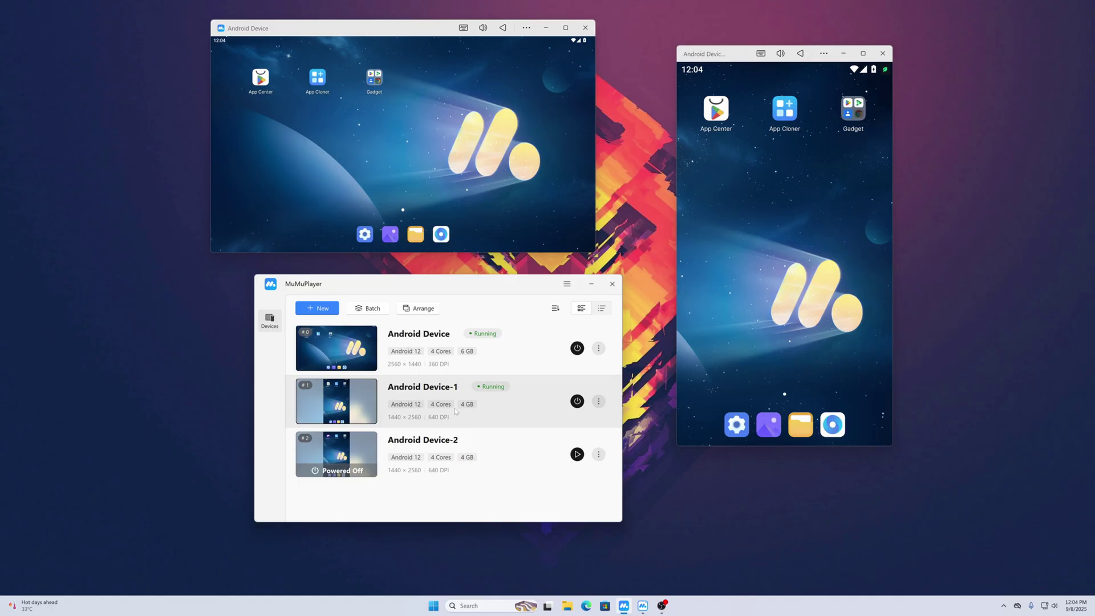
{"action": "left_click", "coordinate": [576, 454]}
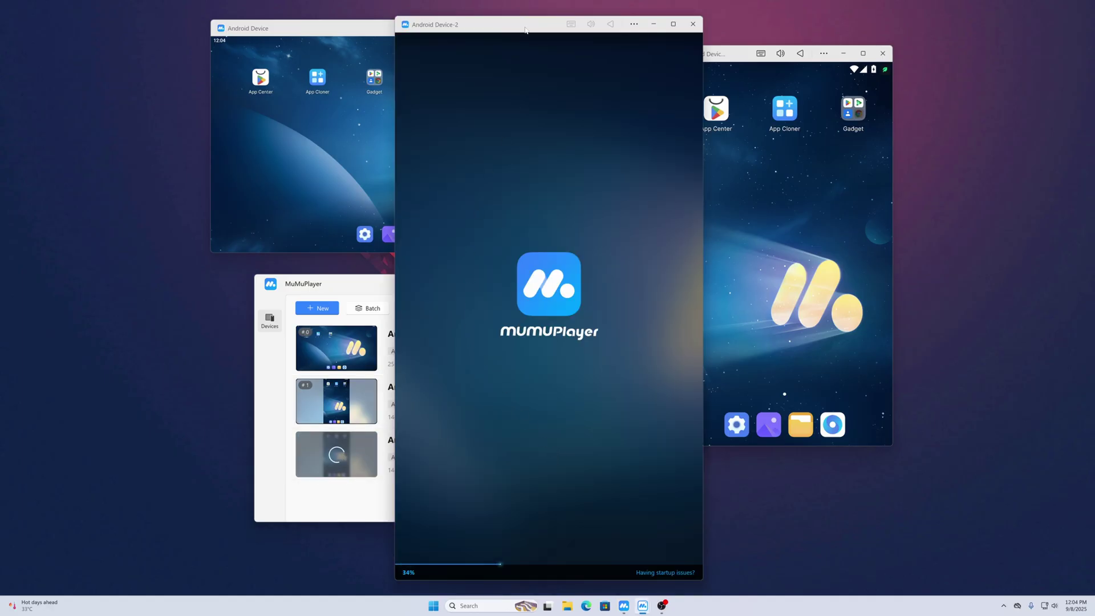
{"action": "left_click_drag", "start_coordinate": [526, 32], "coordinate": [160, 29]}
{"action": "left_click_drag", "start_coordinate": [399, 28], "coordinate": [499, 23]}
{"action": "left_click_drag", "start_coordinate": [457, 286], "coordinate": [572, 289]}
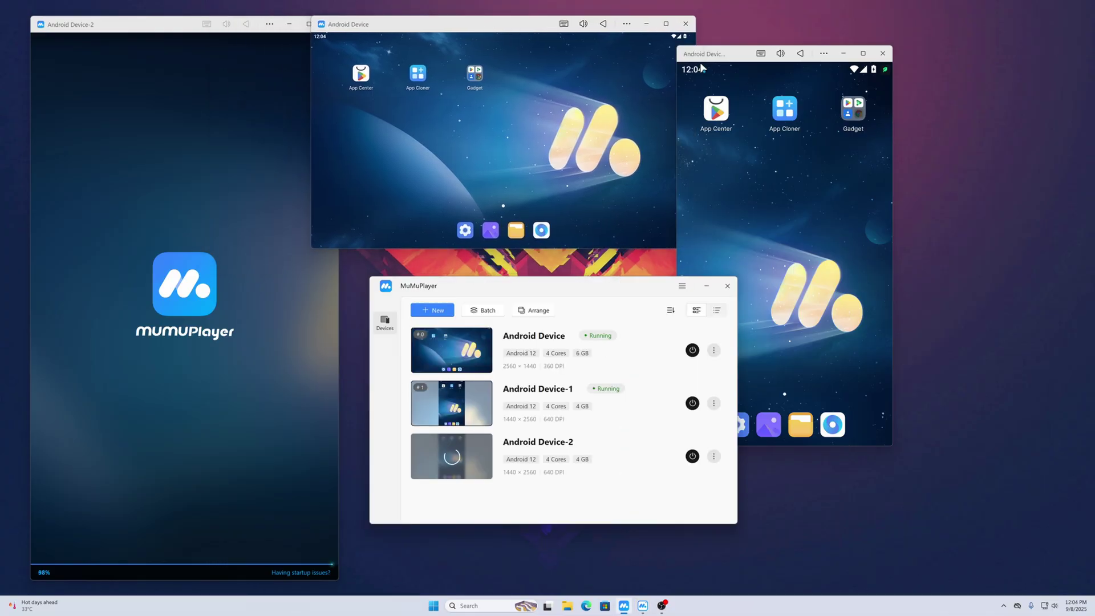
{"action": "left_click_drag", "start_coordinate": [709, 56], "coordinate": [829, 39]}
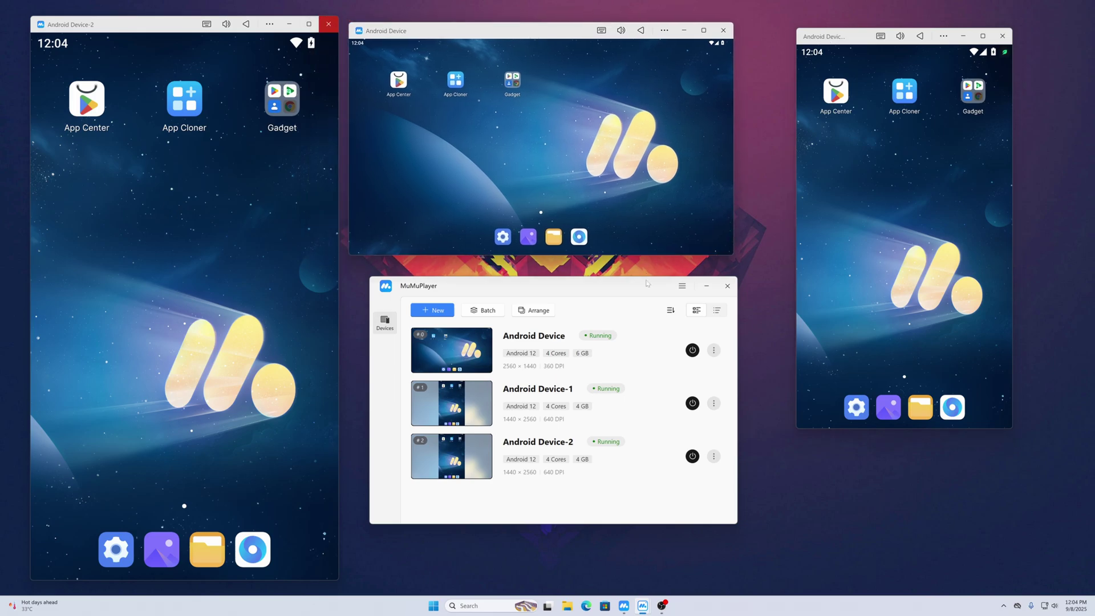
Switch to Chrome and search Google for "mumuplayer"
{"action": "key", "text": "super"}
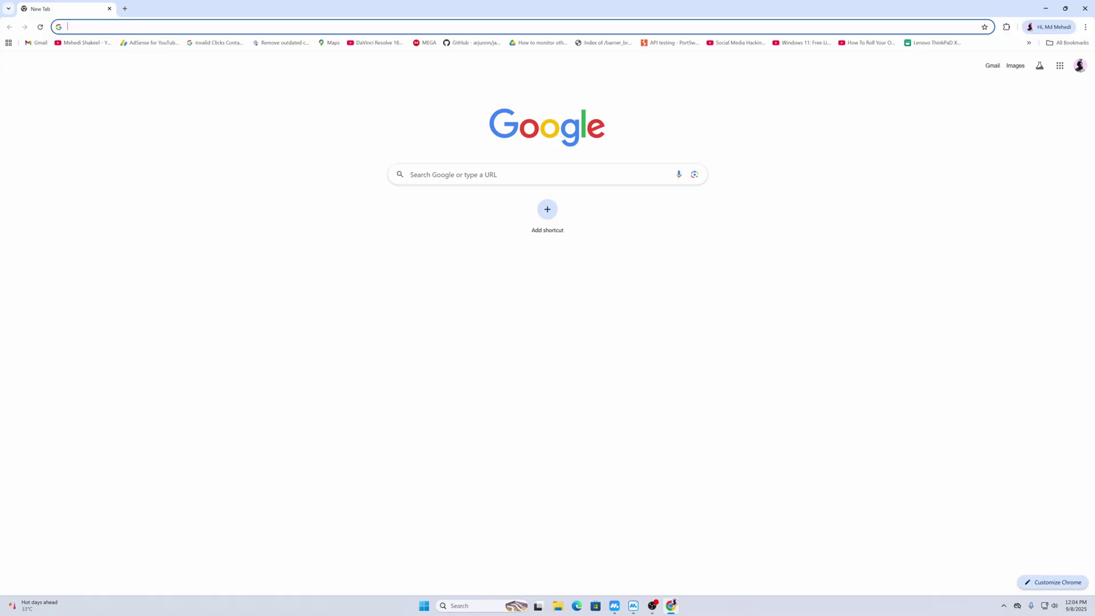
{"action": "type", "text": "mumuplay"}
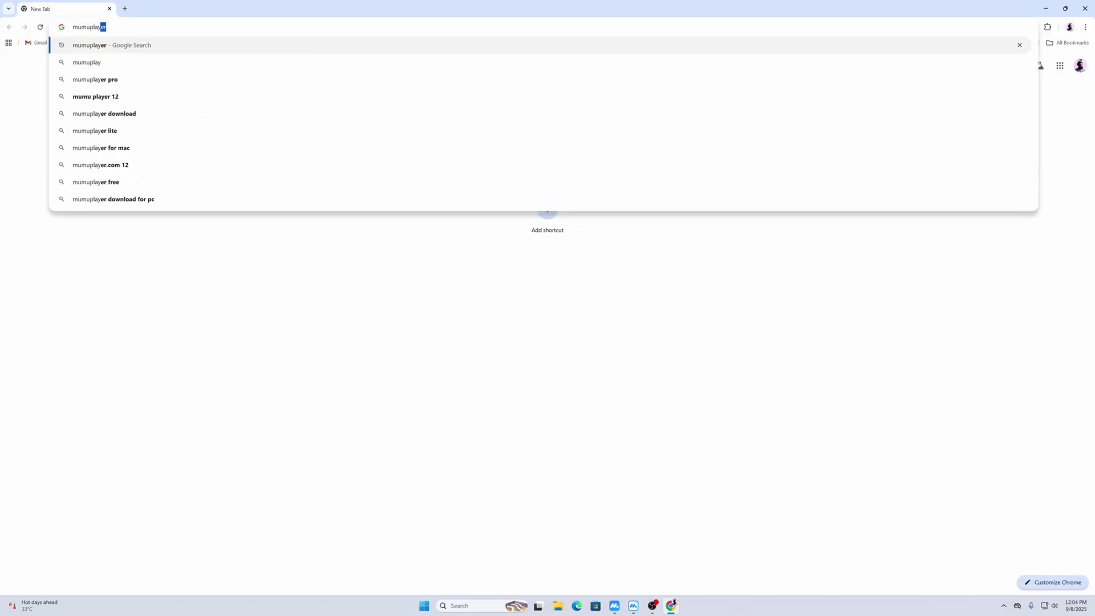
{"action": "key", "text": "Return"}
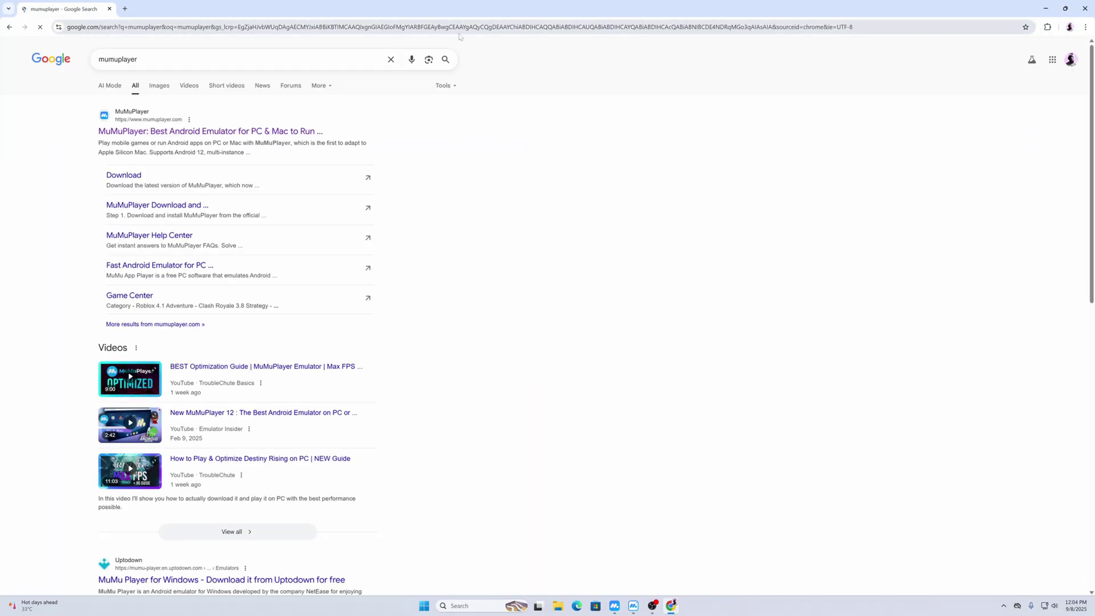
Download the Windows installer from the official mumuplayer.com site and open the downloaded file
{"action": "left_click", "coordinate": [193, 135]}
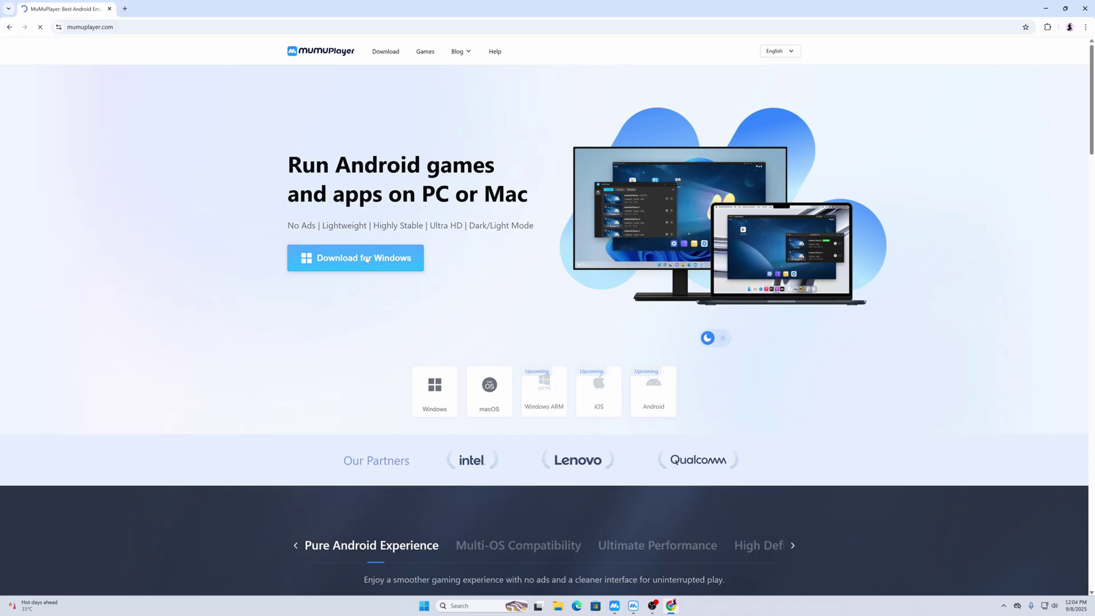
{"action": "left_click", "coordinate": [366, 259]}
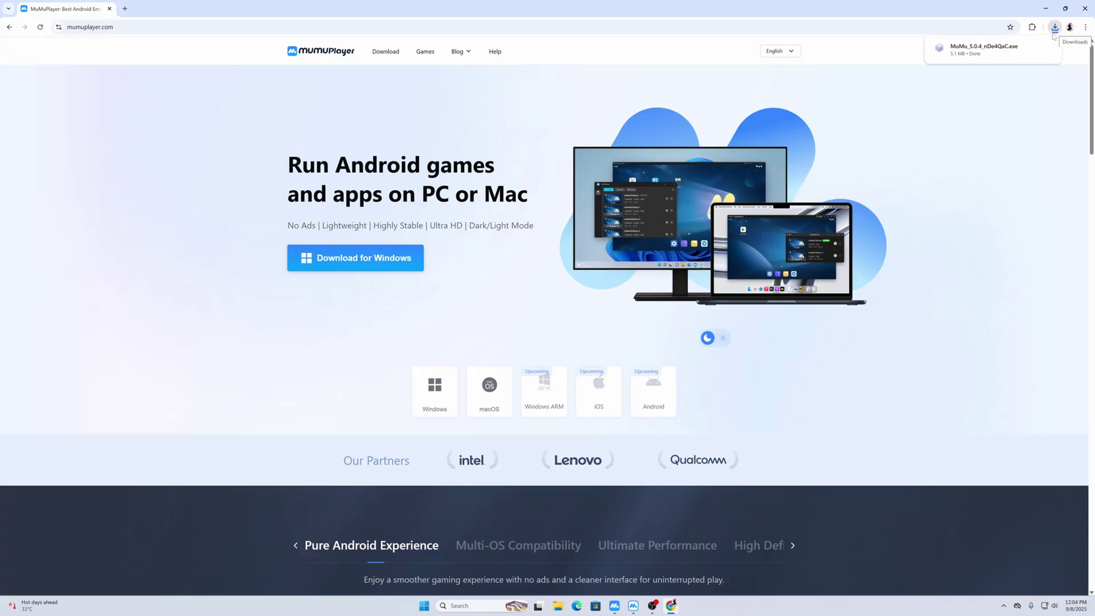
{"action": "left_click", "coordinate": [1032, 49]}
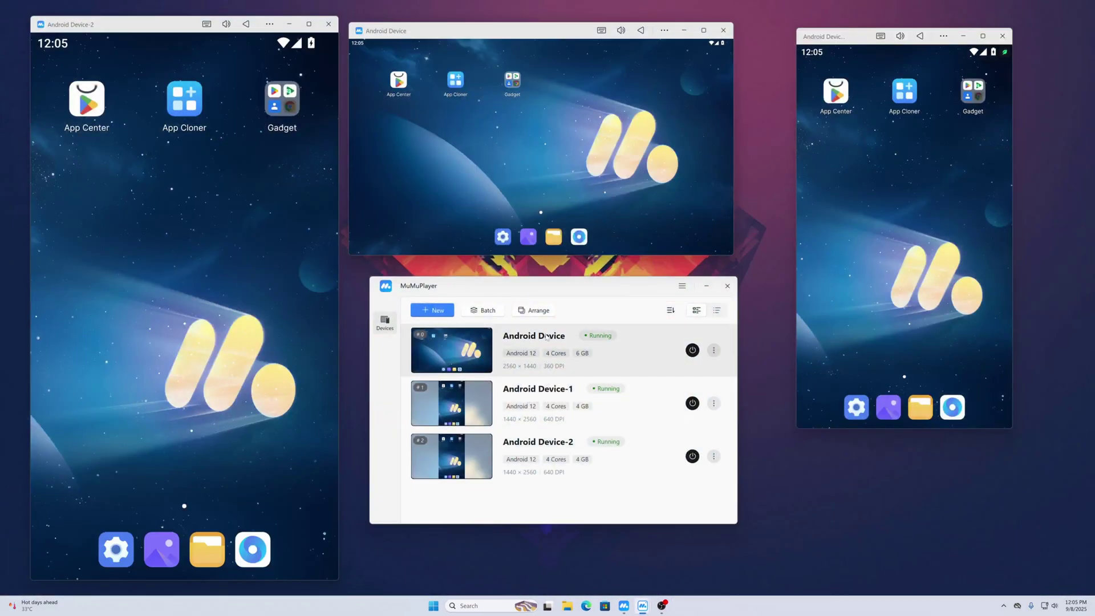
Slightly reposition the Android device windows and the MuMuPlayer device manager on the desktop
{"action": "left_click_drag", "start_coordinate": [473, 34], "coordinate": [478, 32]}
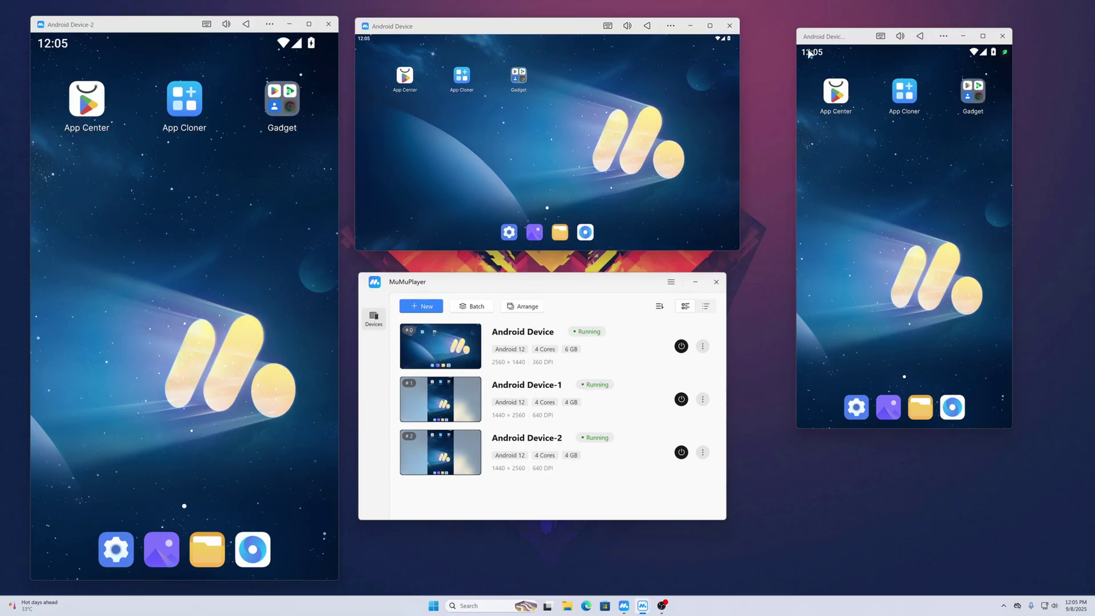
{"action": "left_click_drag", "start_coordinate": [148, 28], "coordinate": [145, 28]}
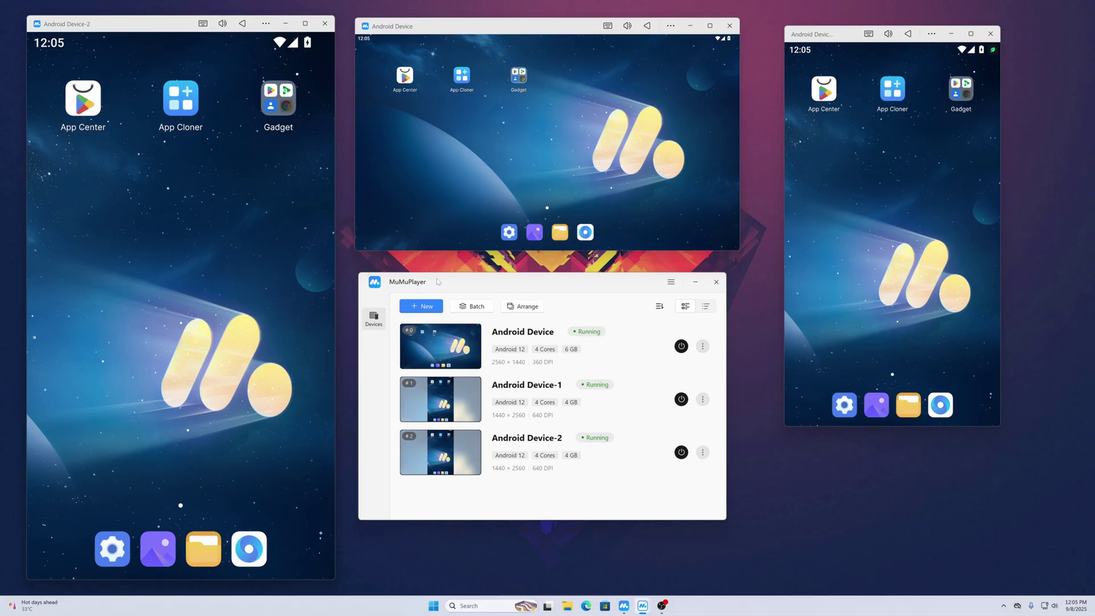
Shut down Android Device-1 and open its device settings
{"action": "left_click", "coordinate": [682, 399]}
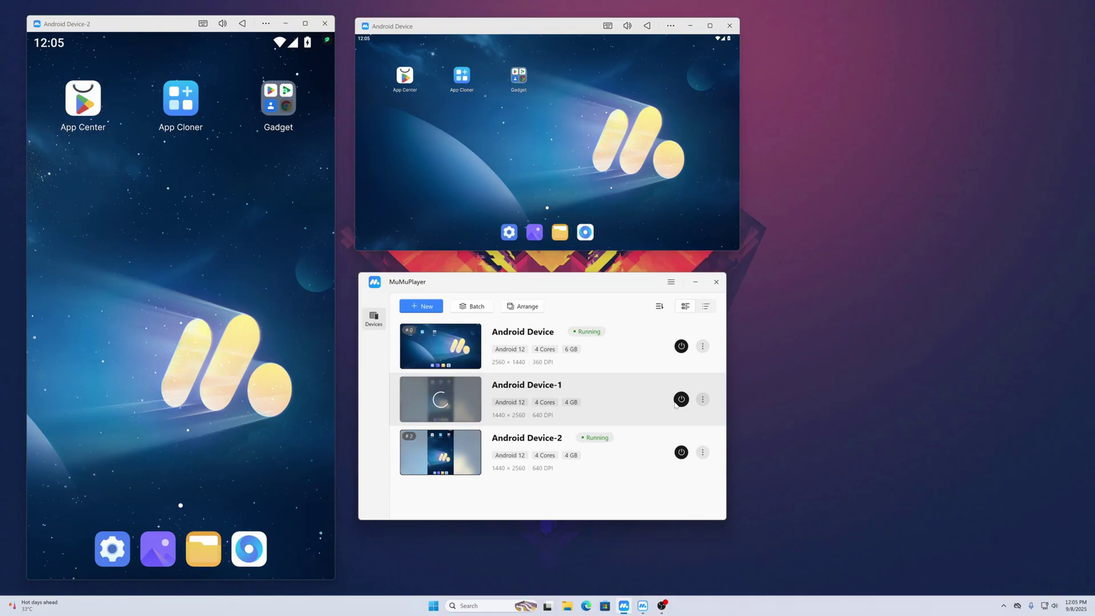
{"action": "left_click", "coordinate": [702, 399]}
{"action": "left_click", "coordinate": [720, 411]}
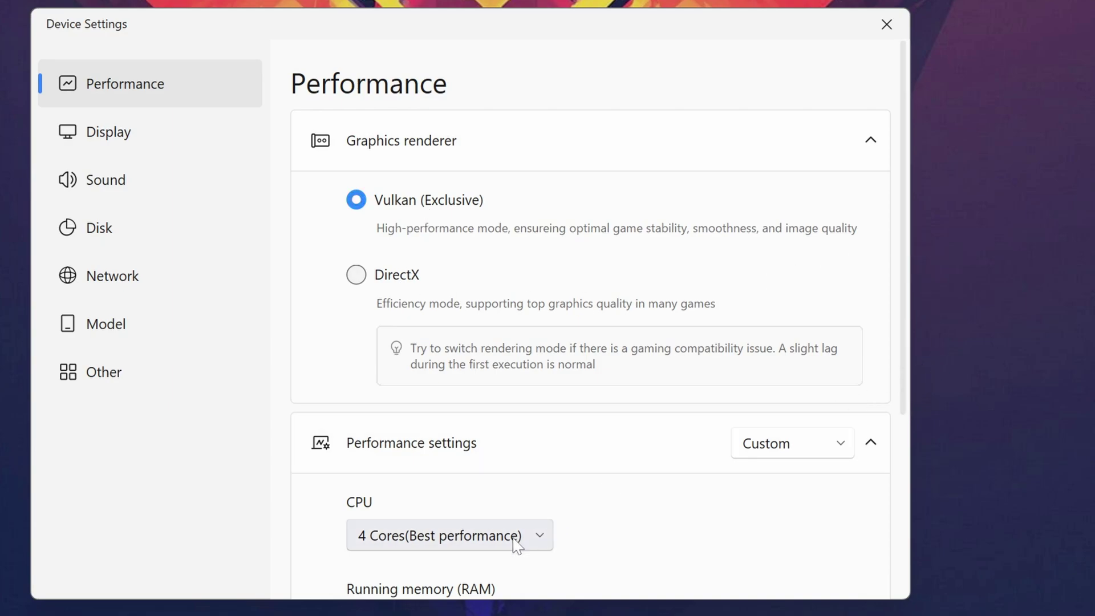
Review the device's performance options, including CPU, RAM and GPU memory usage, and its display resolution, FPS and screen settings
{"action": "left_click_drag", "start_coordinate": [903, 412], "coordinate": [905, 490]}
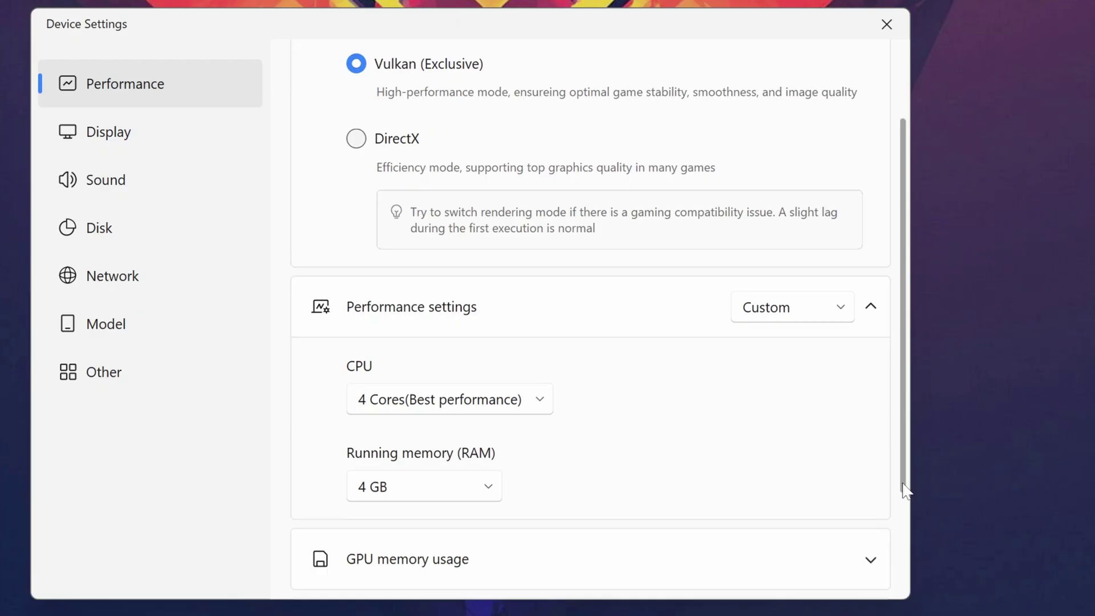
{"action": "scroll", "coordinate": [738, 384], "scroll_direction": "down", "scroll_amount": 3}
{"action": "left_click", "coordinate": [872, 377]}
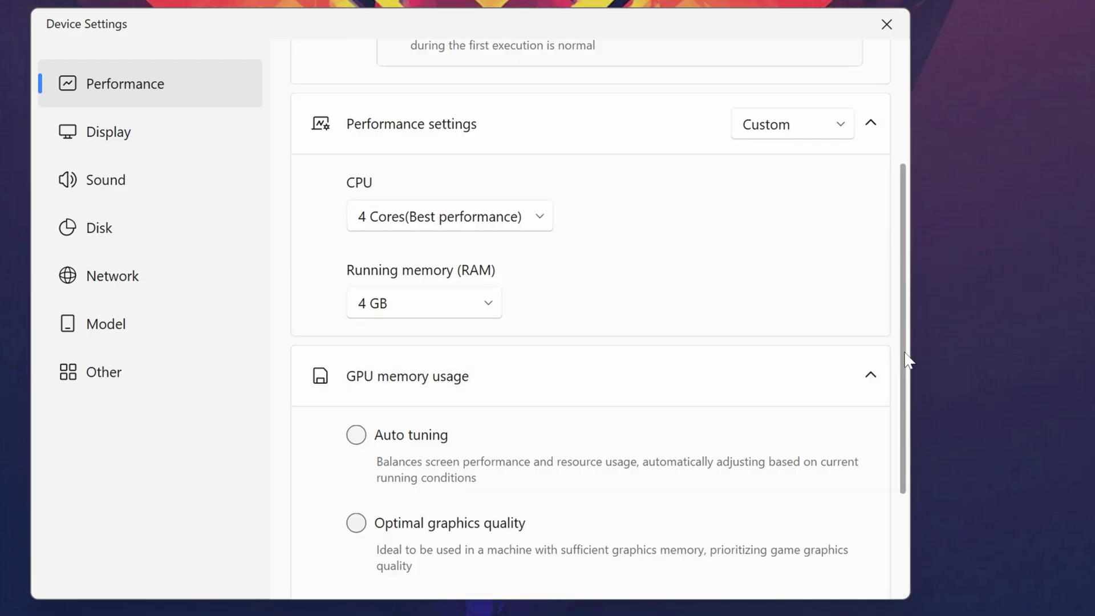
{"action": "left_click_drag", "start_coordinate": [908, 360], "coordinate": [910, 466]}
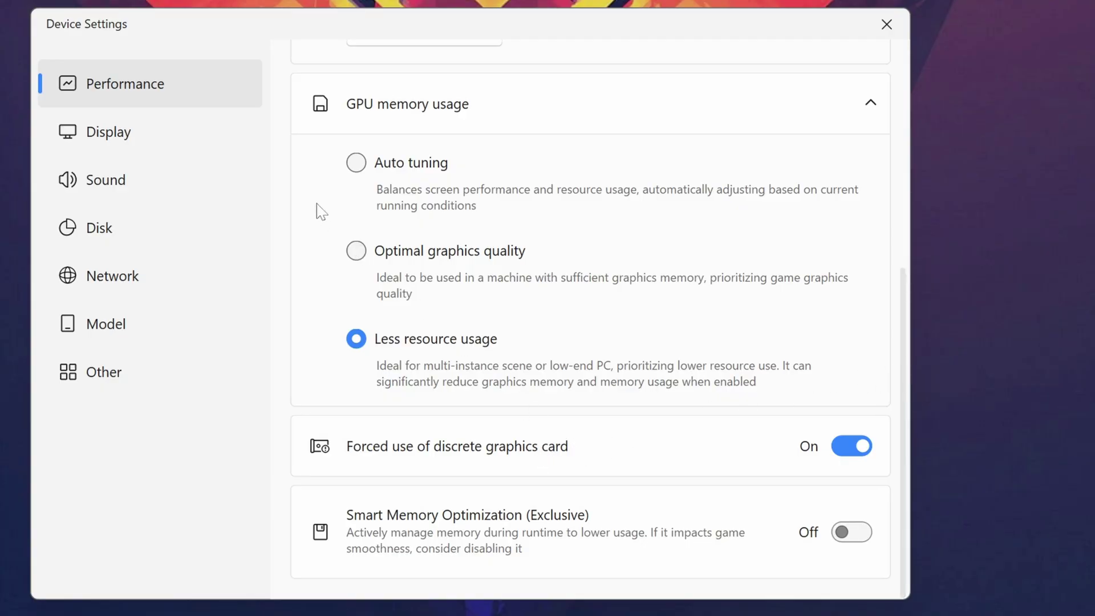
{"action": "left_click", "coordinate": [149, 145]}
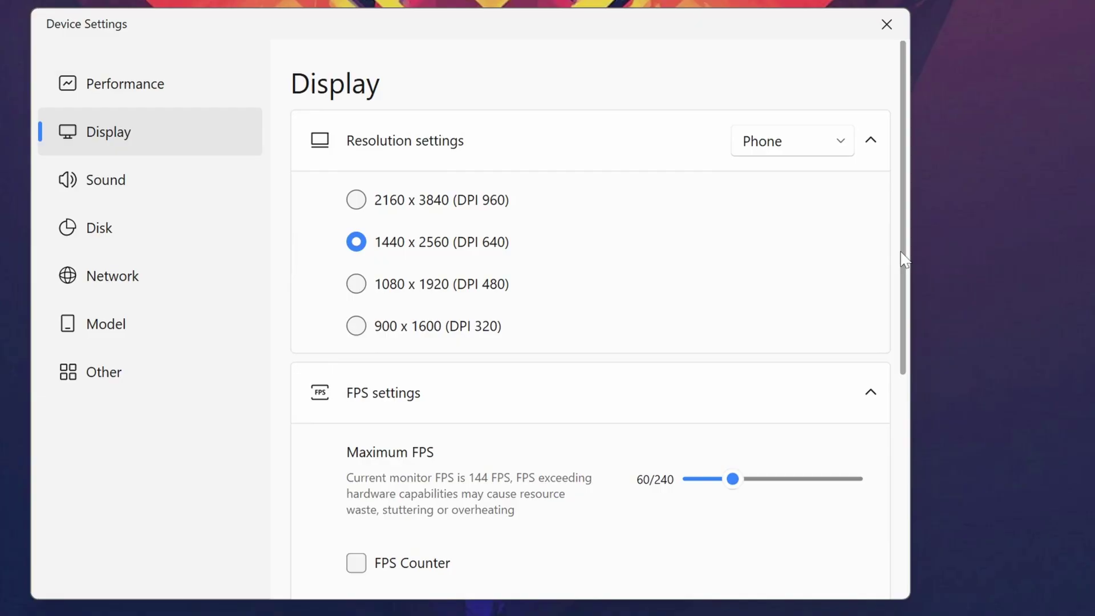
{"action": "left_click_drag", "start_coordinate": [906, 240], "coordinate": [914, 349]}
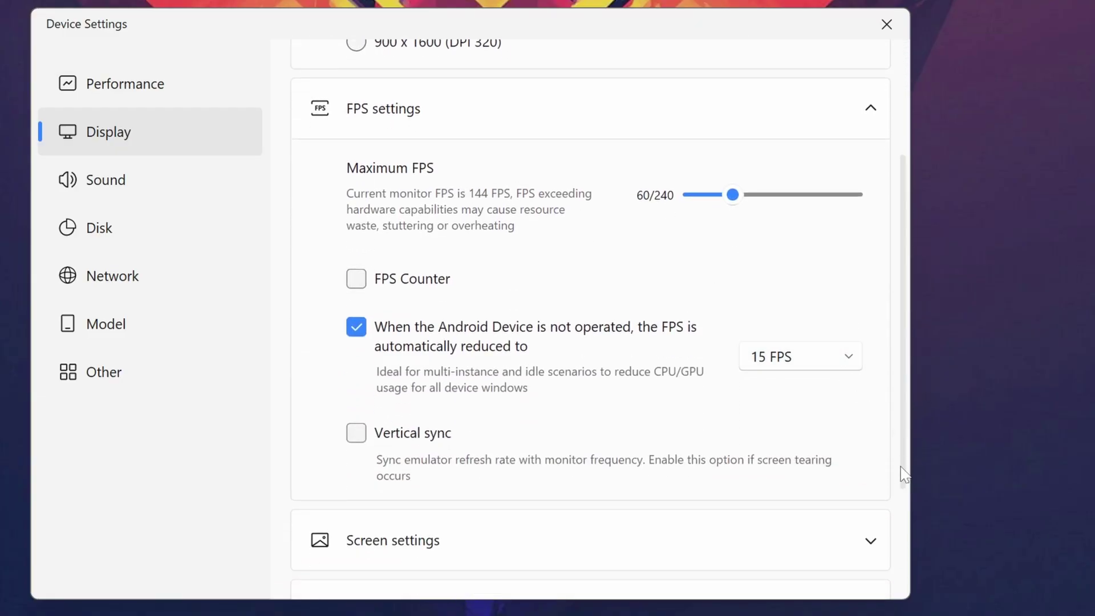
{"action": "left_click", "coordinate": [874, 544]}
Review the device's sound, disk sharing and network bridge settings, and its model options for brand, IMEI, phone number and GPU
{"action": "left_click", "coordinate": [152, 191]}
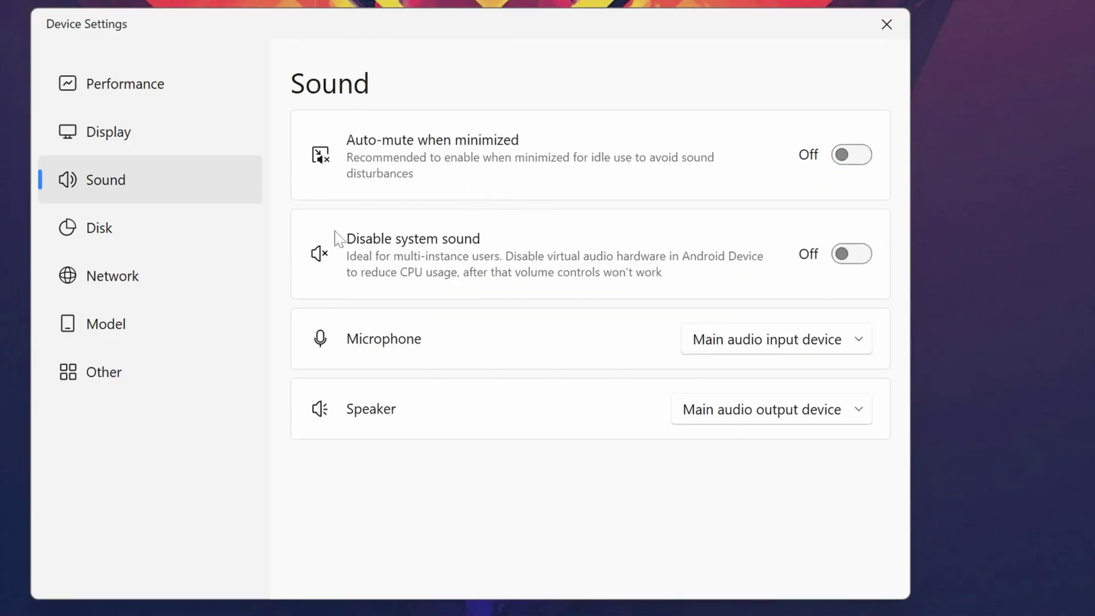
{"action": "left_click", "coordinate": [107, 240]}
{"action": "left_click", "coordinate": [577, 138]}
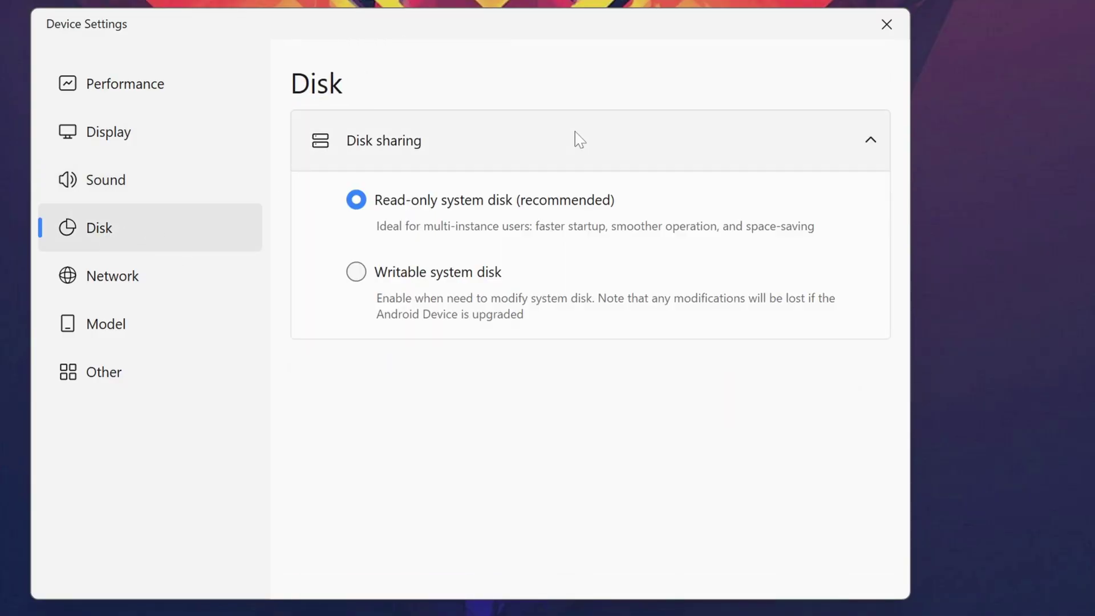
{"action": "left_click", "coordinate": [86, 294]}
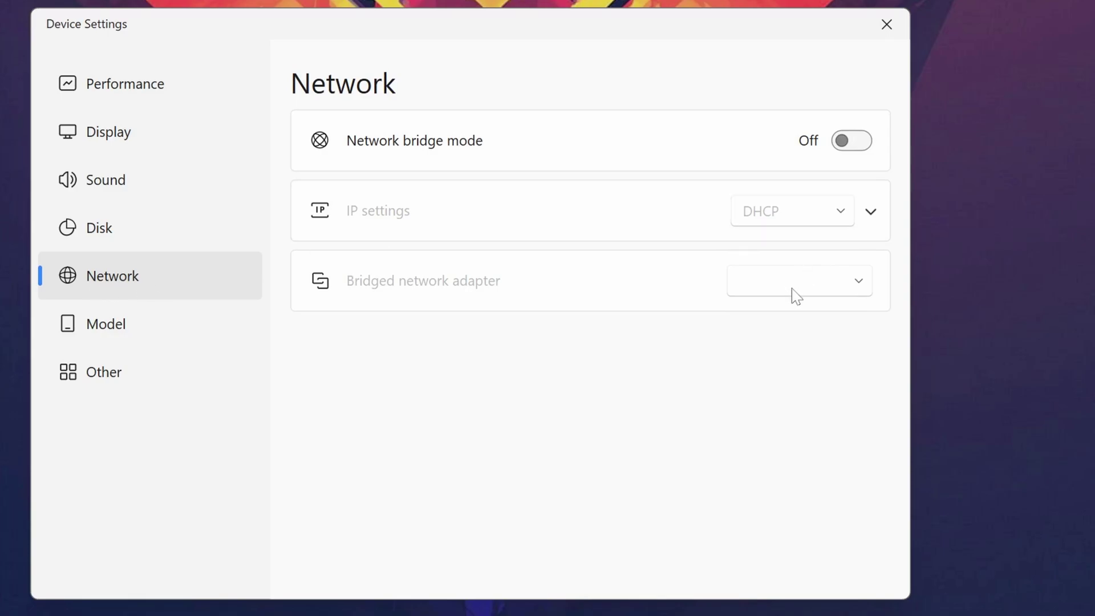
{"action": "left_click", "coordinate": [140, 331]}
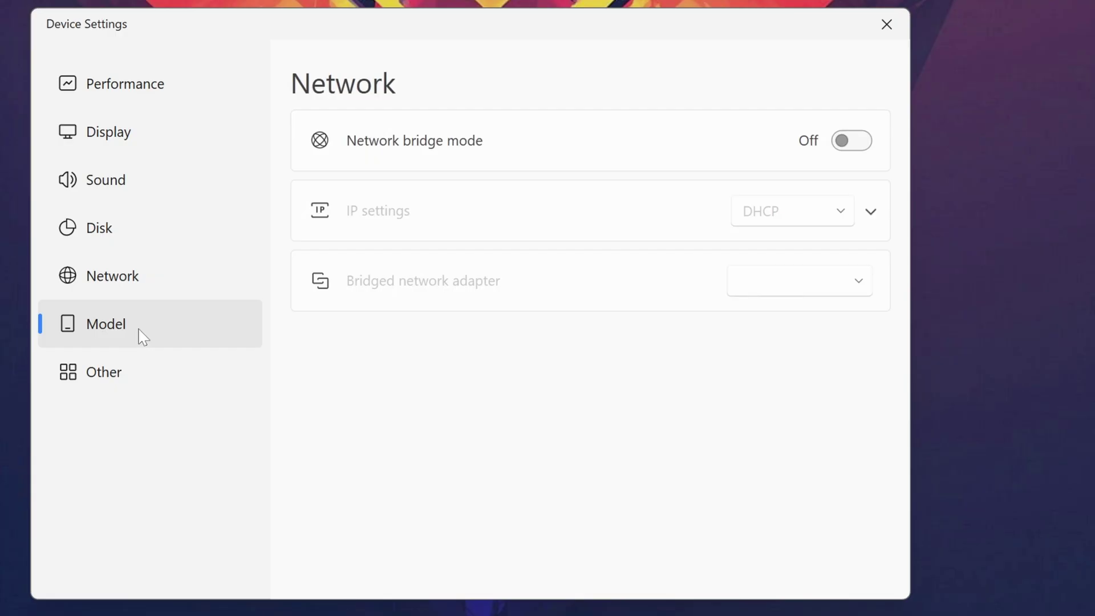
{"action": "left_click", "coordinate": [440, 235]}
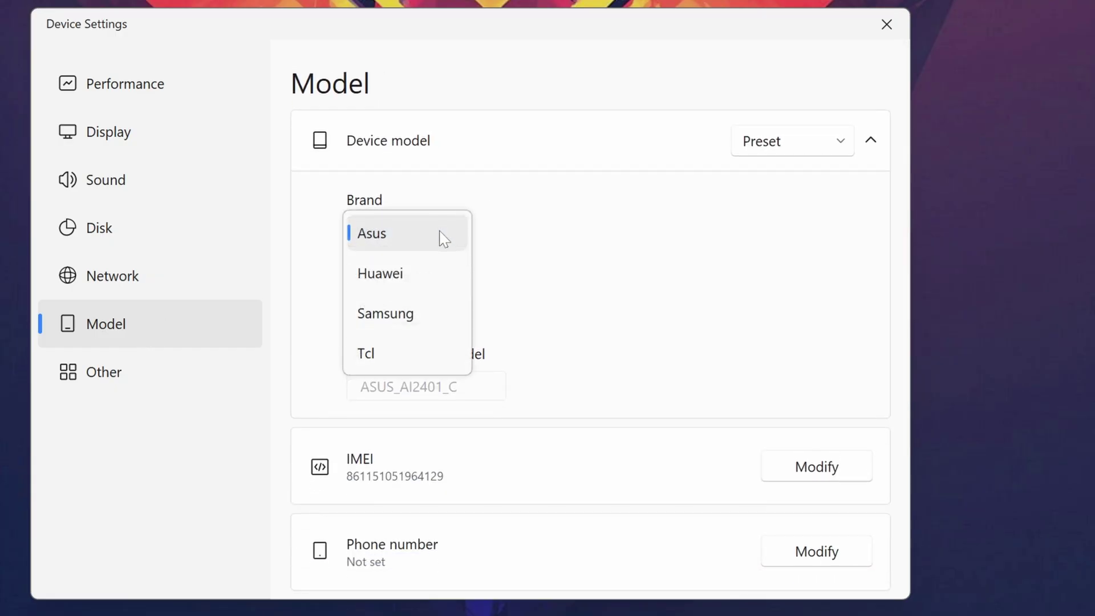
{"action": "left_click", "coordinate": [566, 317]}
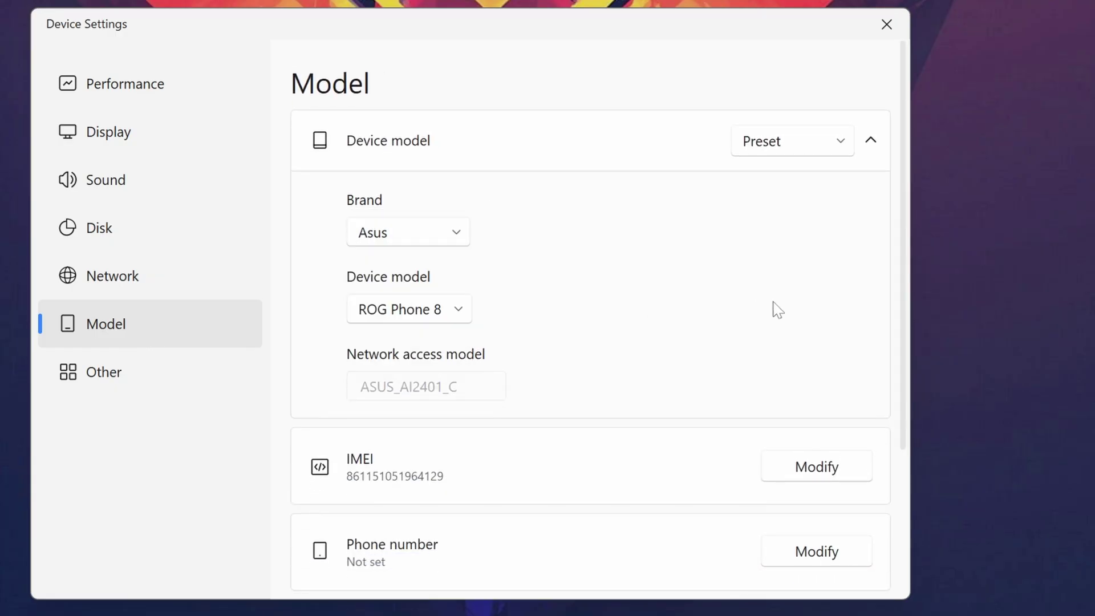
{"action": "scroll", "coordinate": [909, 320], "scroll_direction": "down", "scroll_amount": 3}
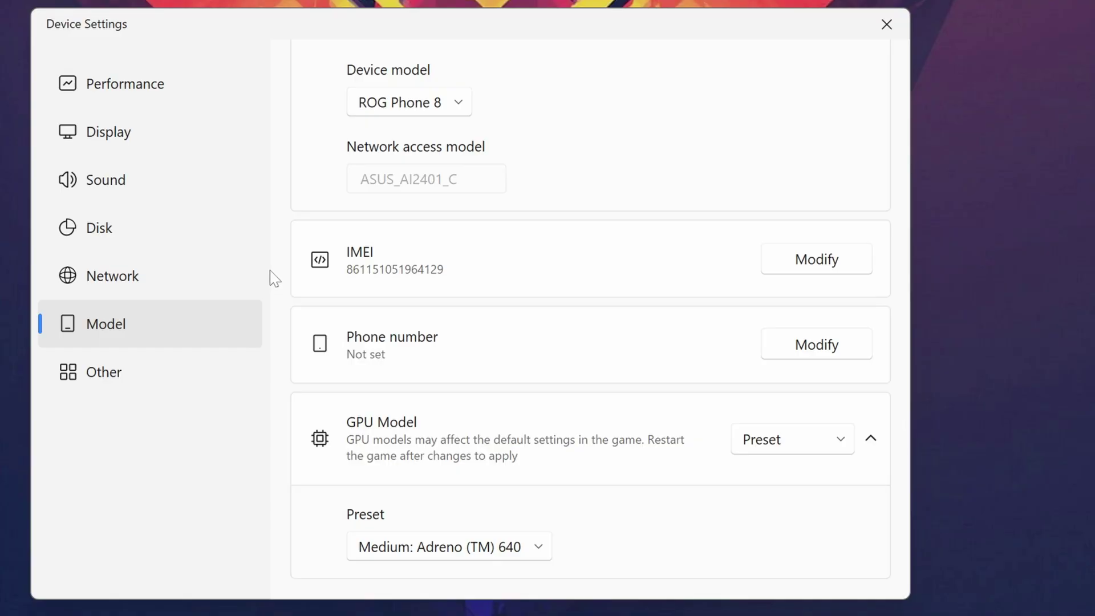
Review the device's other settings, switch on Enable root, and close the device settings
{"action": "left_click", "coordinate": [124, 376]}
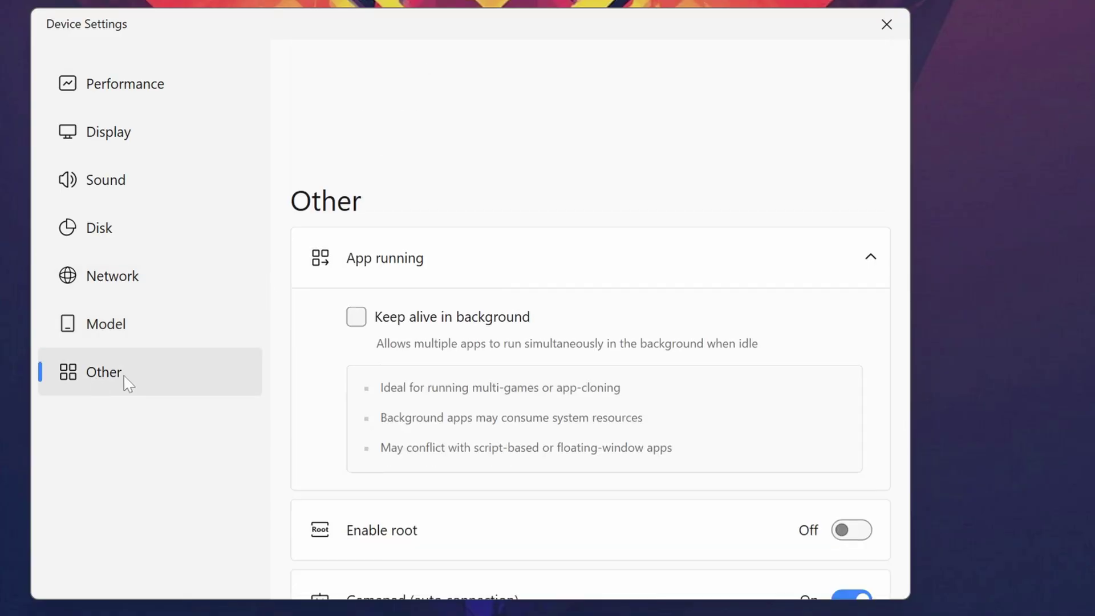
{"action": "left_click_drag", "start_coordinate": [906, 176], "coordinate": [914, 349]}
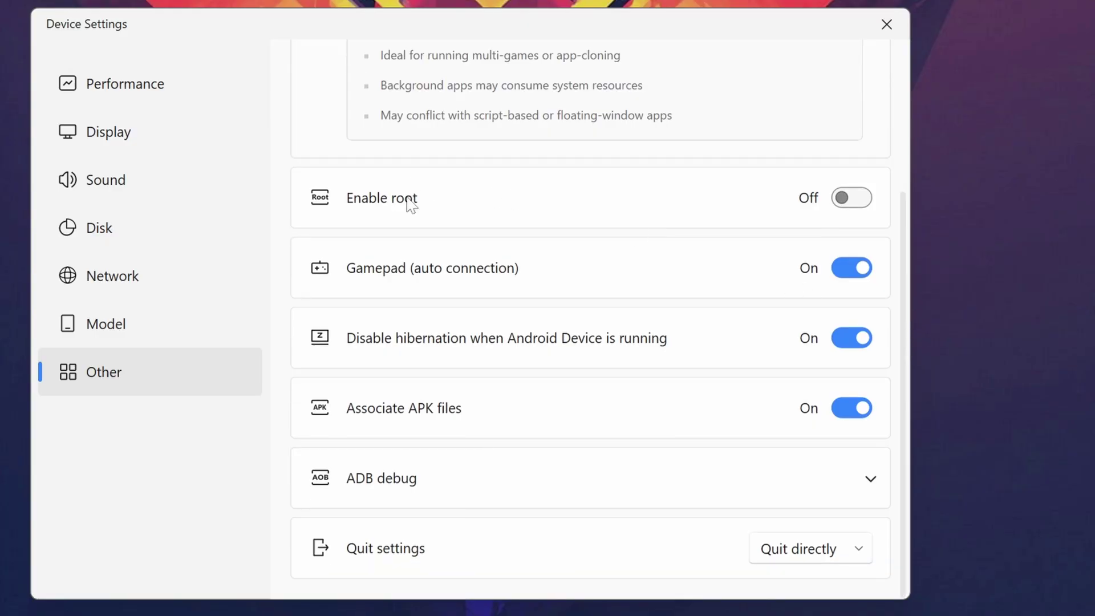
{"action": "left_click", "coordinate": [854, 199]}
{"action": "left_click", "coordinate": [887, 34]}
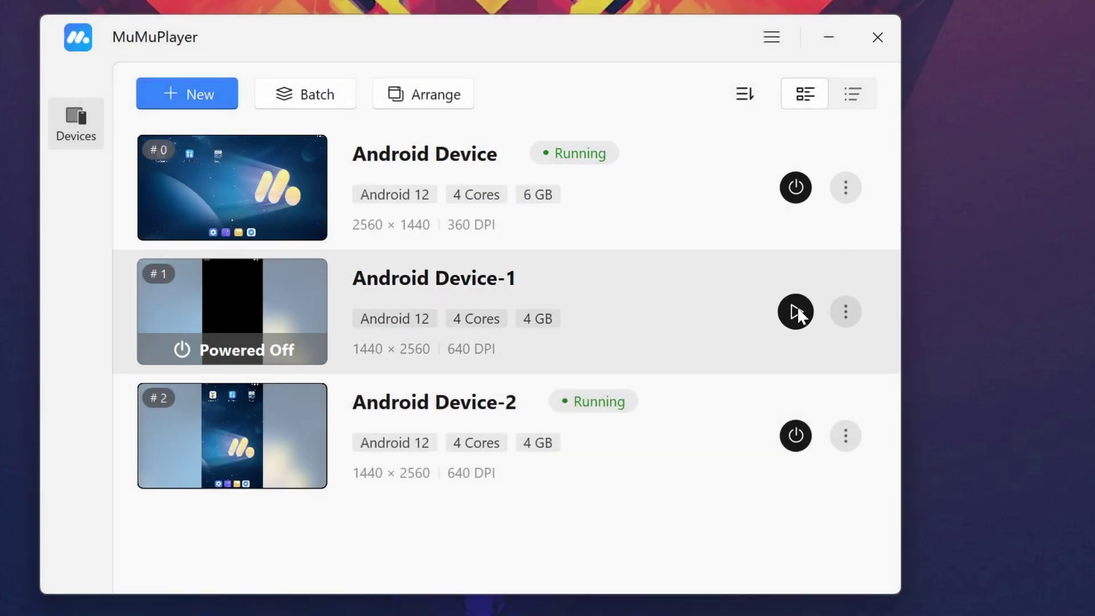
Start Android Device-1 and slightly reposition its window on the desktop
{"action": "left_click", "coordinate": [796, 312]}
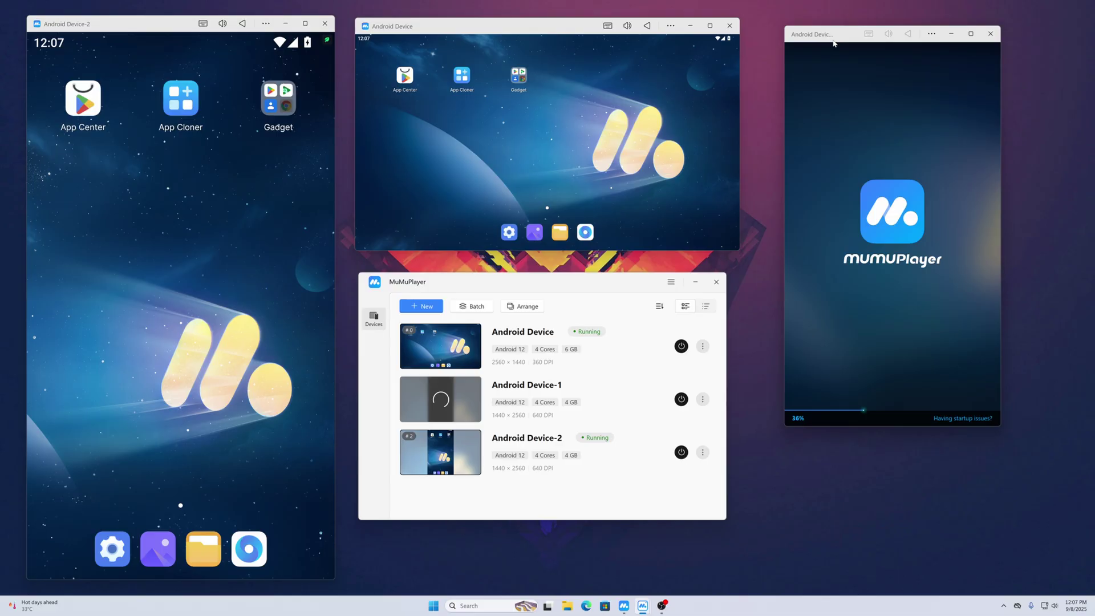
{"action": "mouse_move", "coordinate": [833, 43]}
{"action": "left_mouse_down"}
{"action": "mouse_move", "coordinate": [851, 61]}
{"action": "mouse_move", "coordinate": [839, 41]}
{"action": "left_mouse_up"}
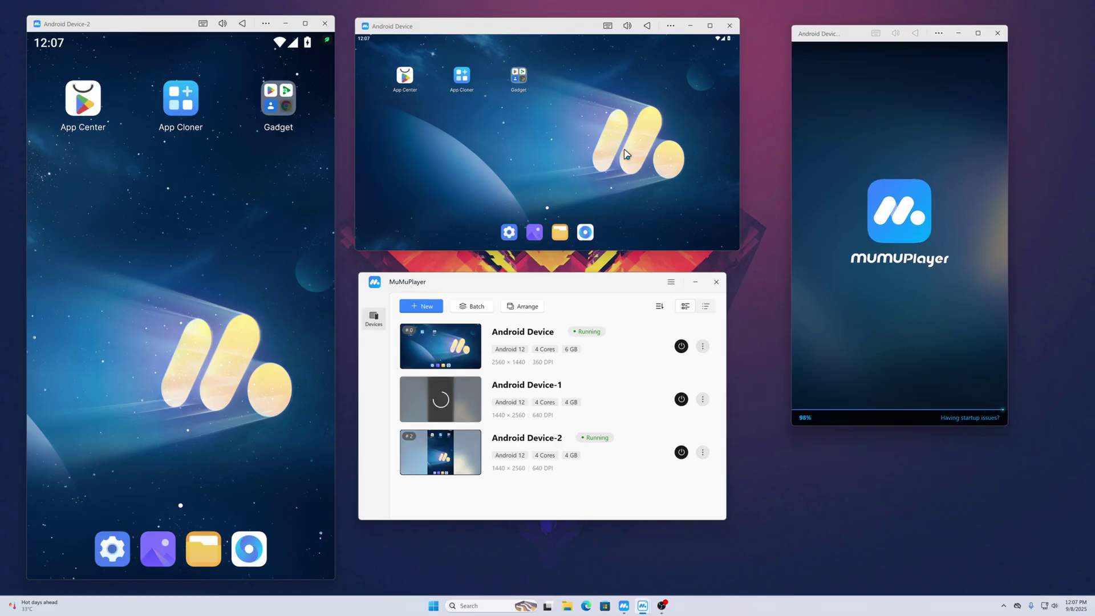
View Google Play Store from the Gadget folder and App Center on Android Device, closing each app after viewing it
{"action": "left_click", "coordinate": [519, 80]}
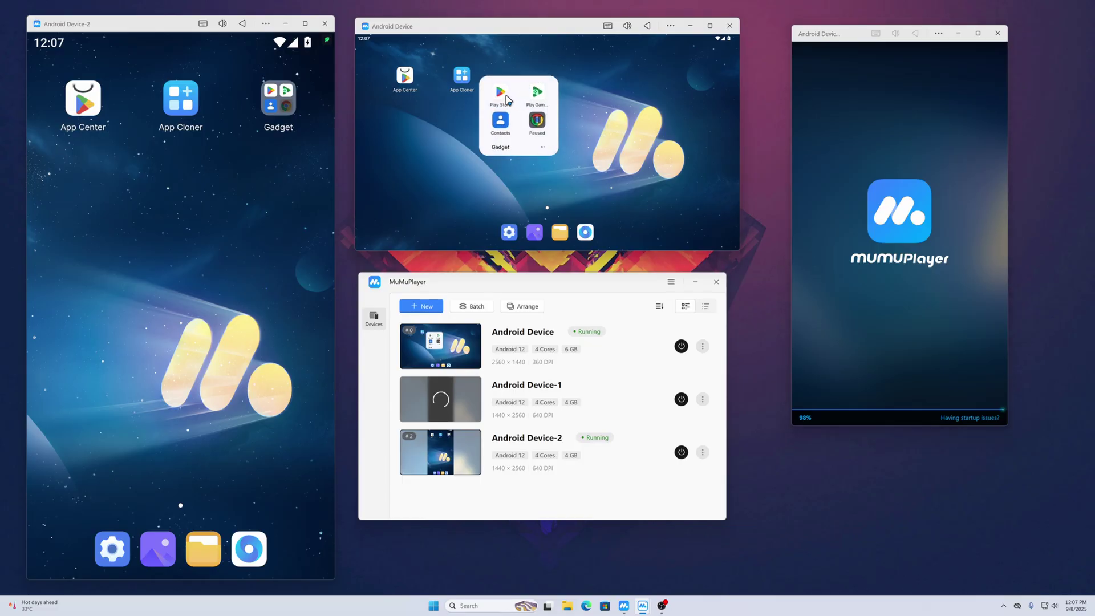
{"action": "left_click", "coordinate": [503, 96]}
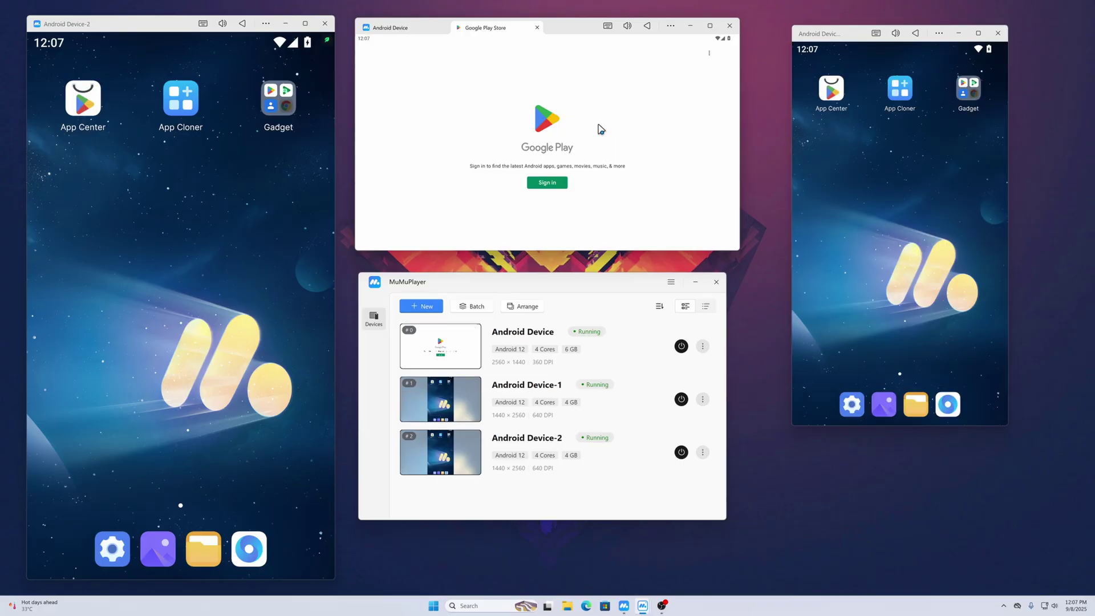
{"action": "left_click", "coordinate": [536, 27]}
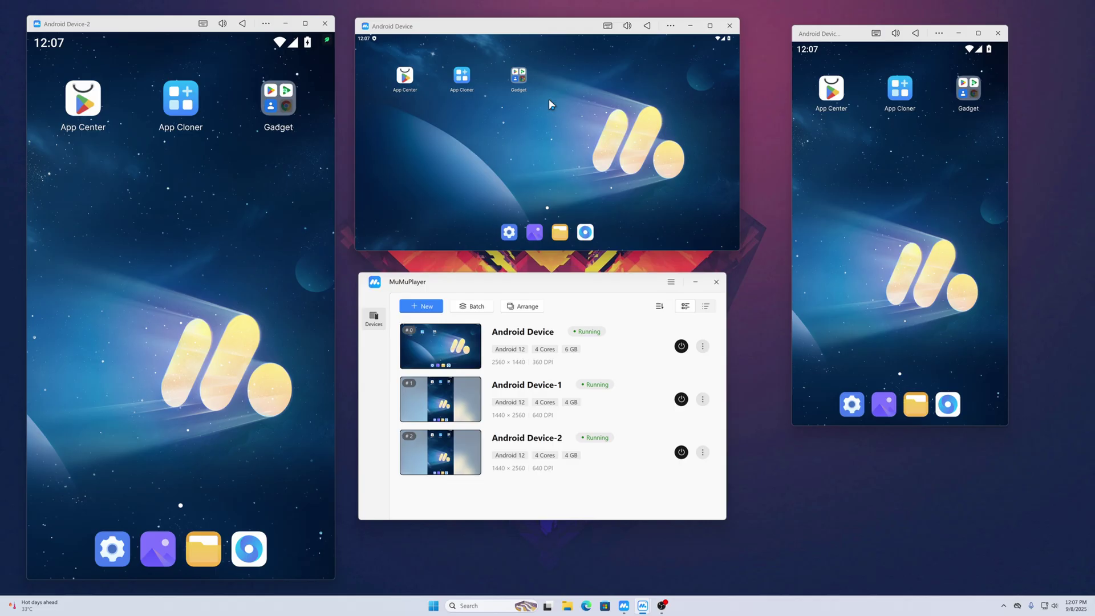
{"action": "left_click", "coordinate": [406, 77]}
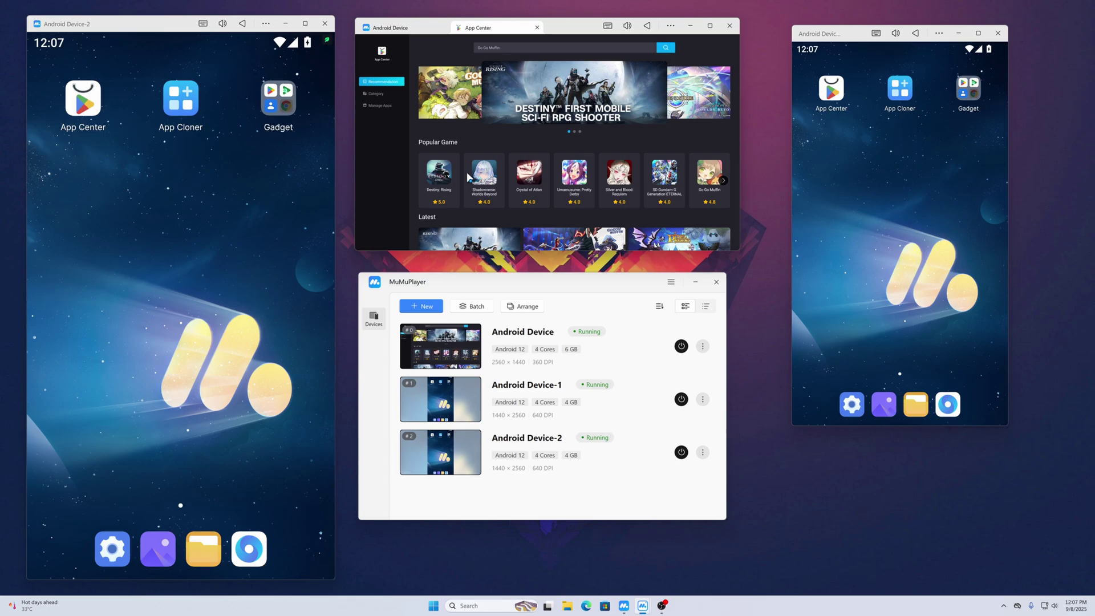
{"action": "left_click", "coordinate": [536, 27]}
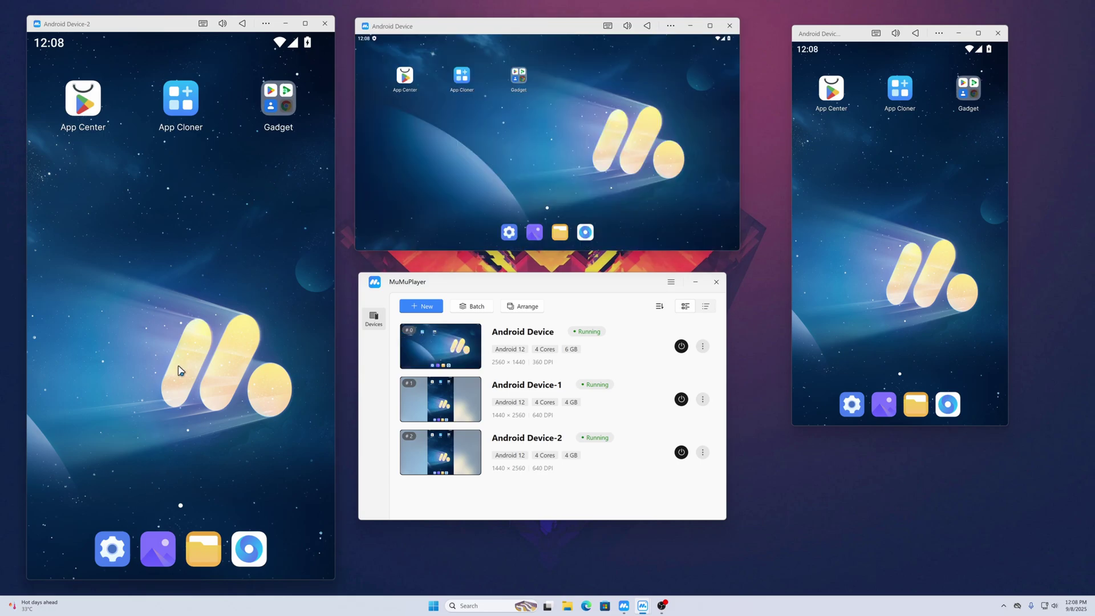
Examine the Android system settings and the About phone details on Android Device-2, and close the Settings app
{"action": "left_click", "coordinate": [113, 551]}
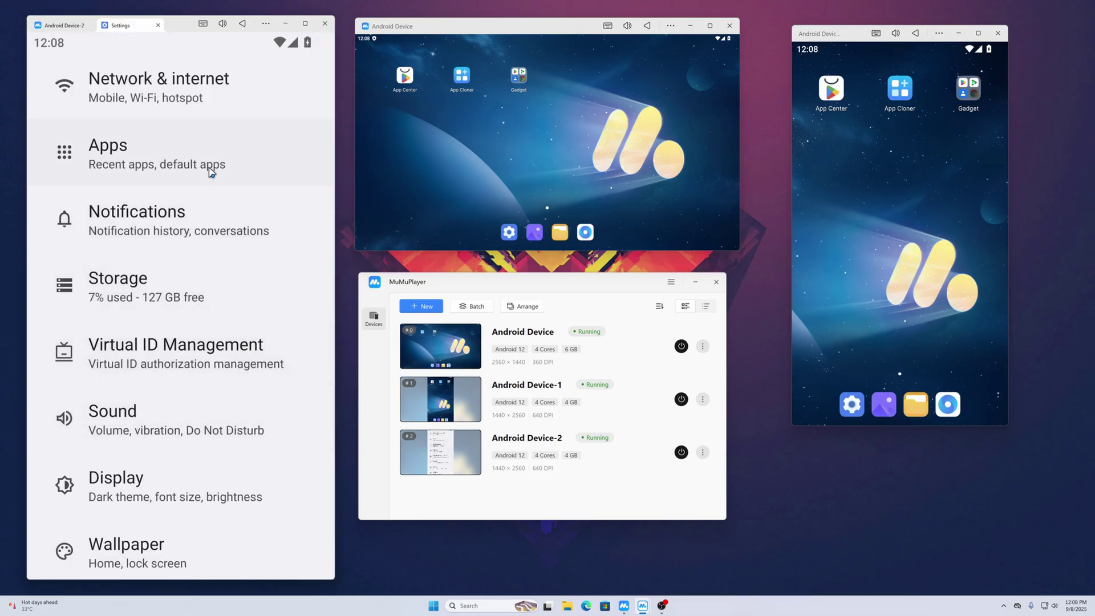
{"action": "left_click_drag", "start_coordinate": [206, 470], "coordinate": [269, 91]}
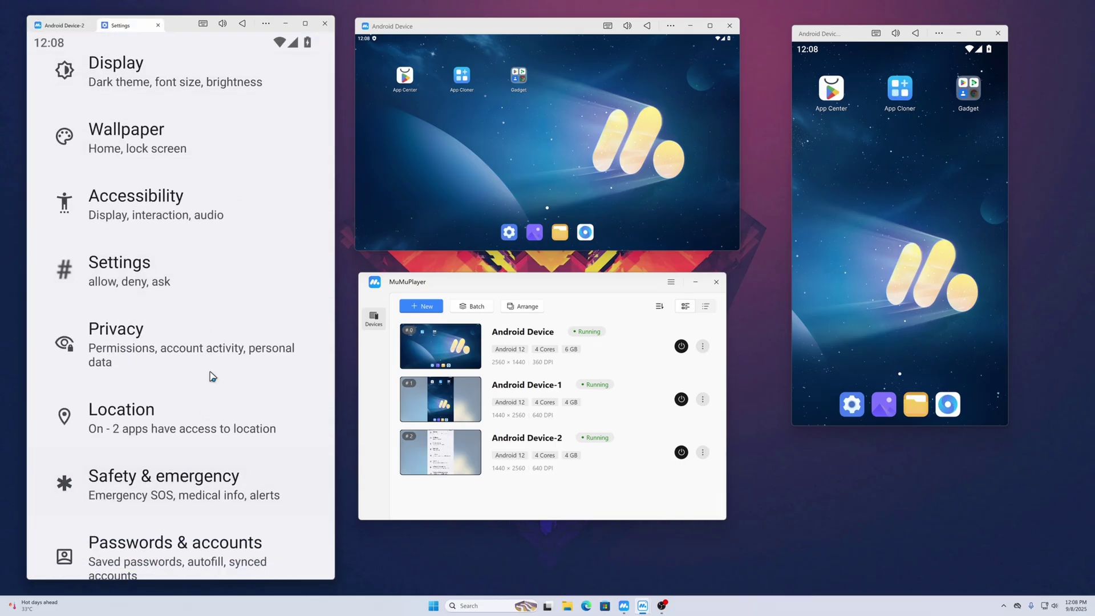
{"action": "scroll", "coordinate": [171, 456], "scroll_direction": "down", "scroll_amount": 4}
{"action": "left_click", "coordinate": [146, 550]}
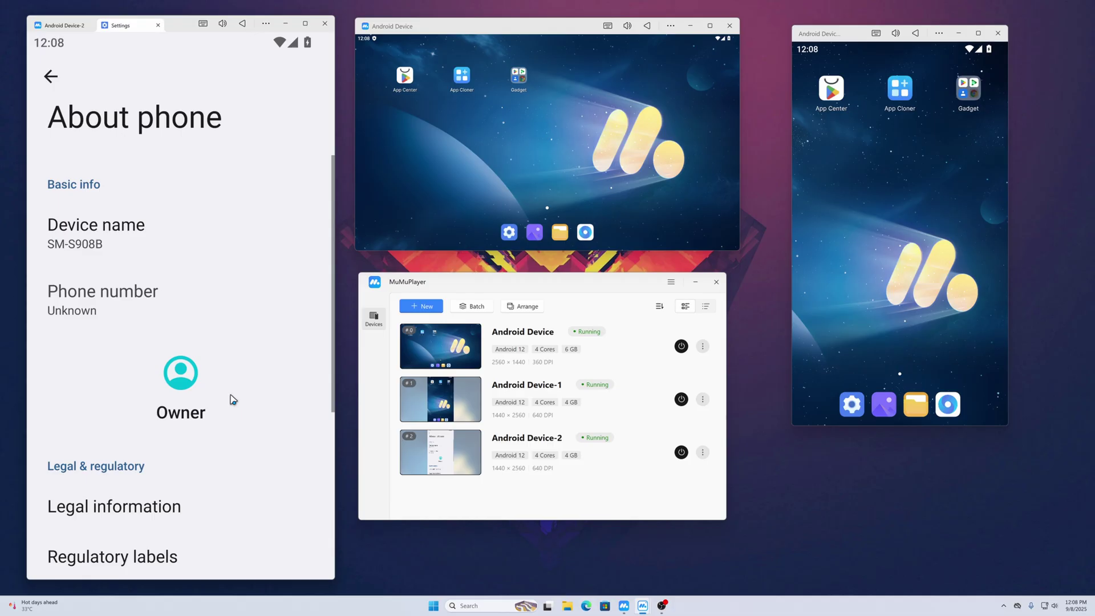
{"action": "scroll", "coordinate": [232, 456], "scroll_direction": "down", "scroll_amount": 5}
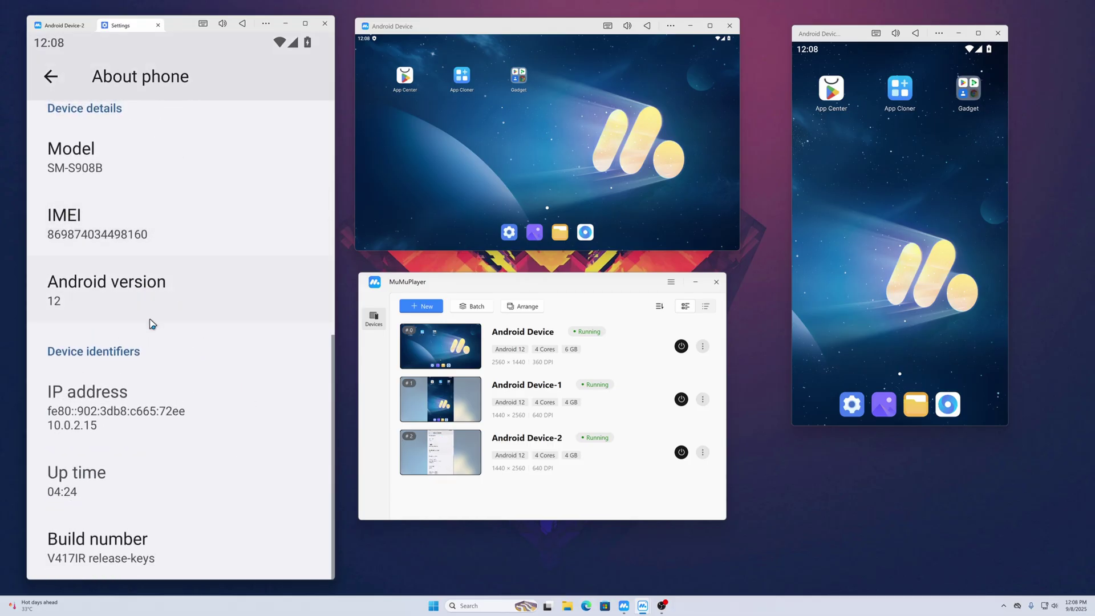
{"action": "scroll", "coordinate": [159, 217], "scroll_direction": "up", "scroll_amount": 6}
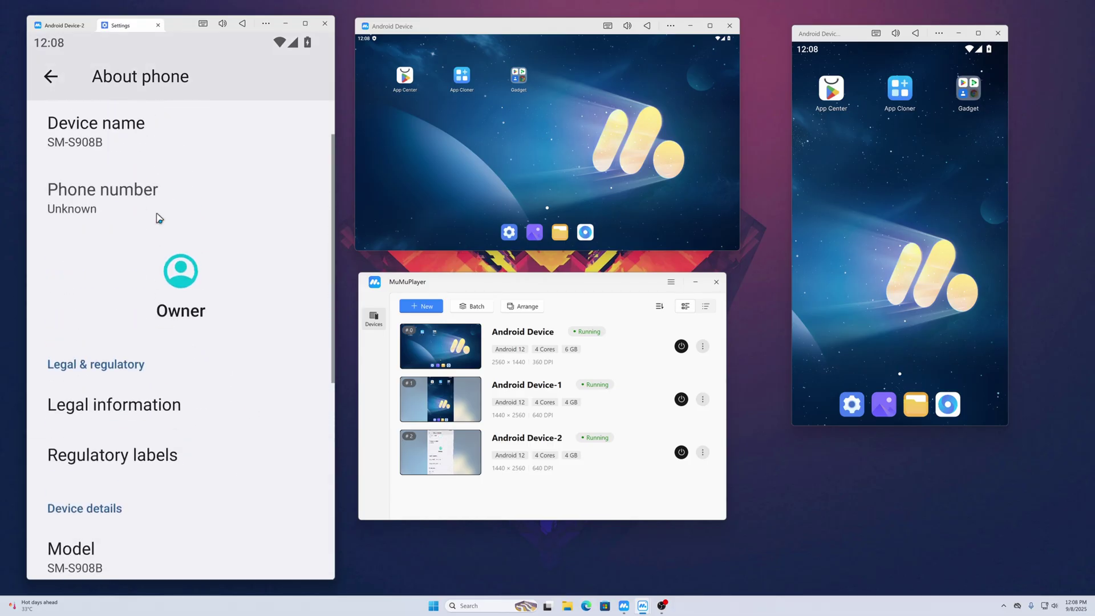
{"action": "left_click", "coordinate": [58, 84]}
{"action": "scroll", "coordinate": [205, 378], "scroll_direction": "up", "scroll_amount": 10}
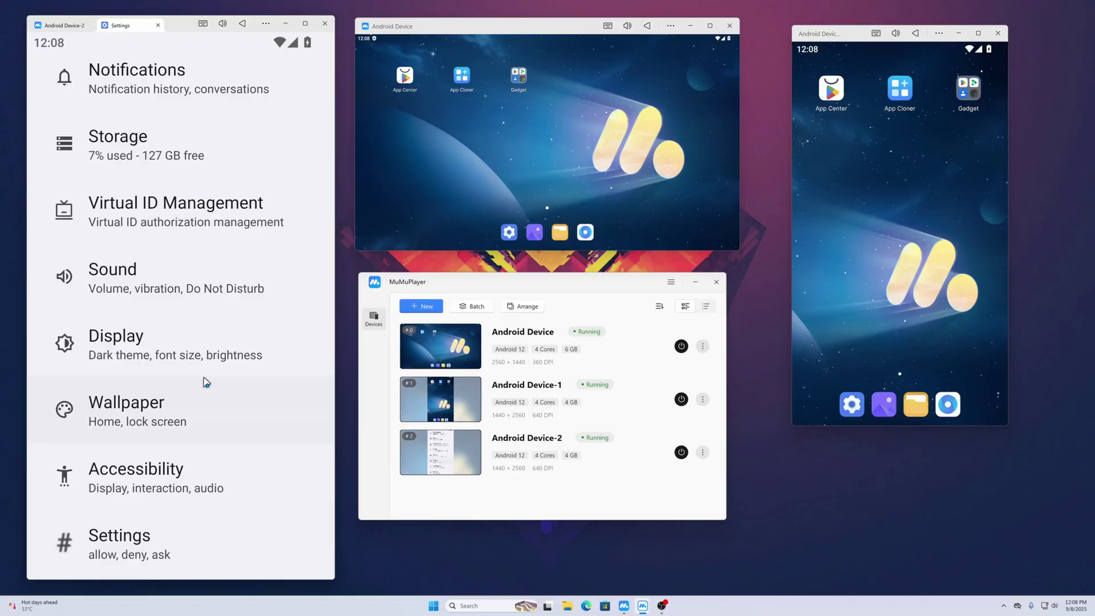
{"action": "left_click", "coordinate": [158, 26]}
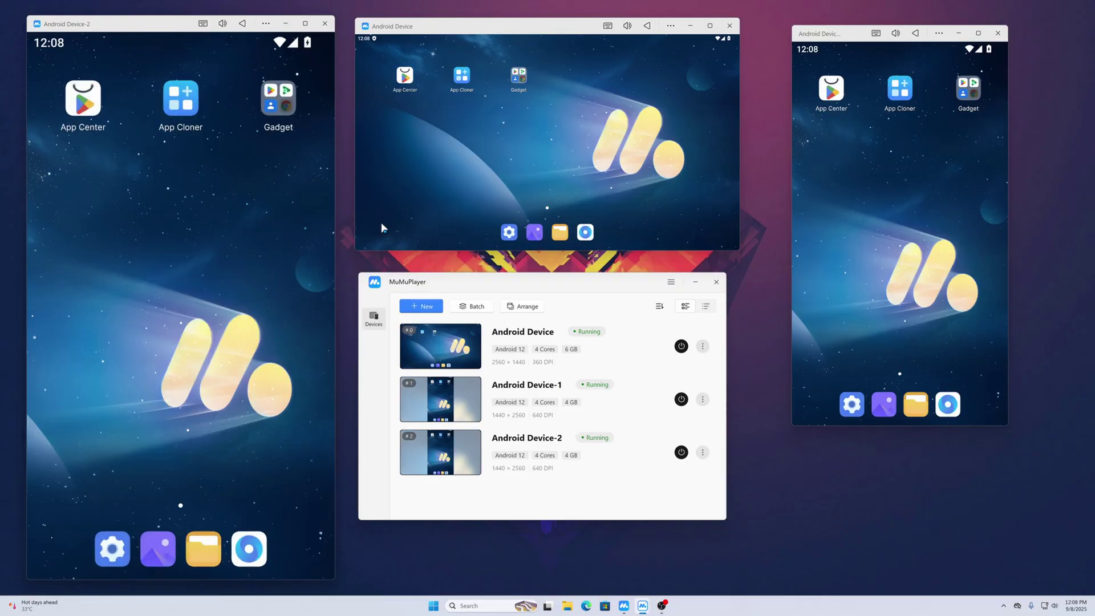
Auto-arrange the running device windows and move the device manager and Android Device-1 apart so they do not overlap
{"action": "left_click_drag", "start_coordinate": [611, 288], "coordinate": [632, 288]}
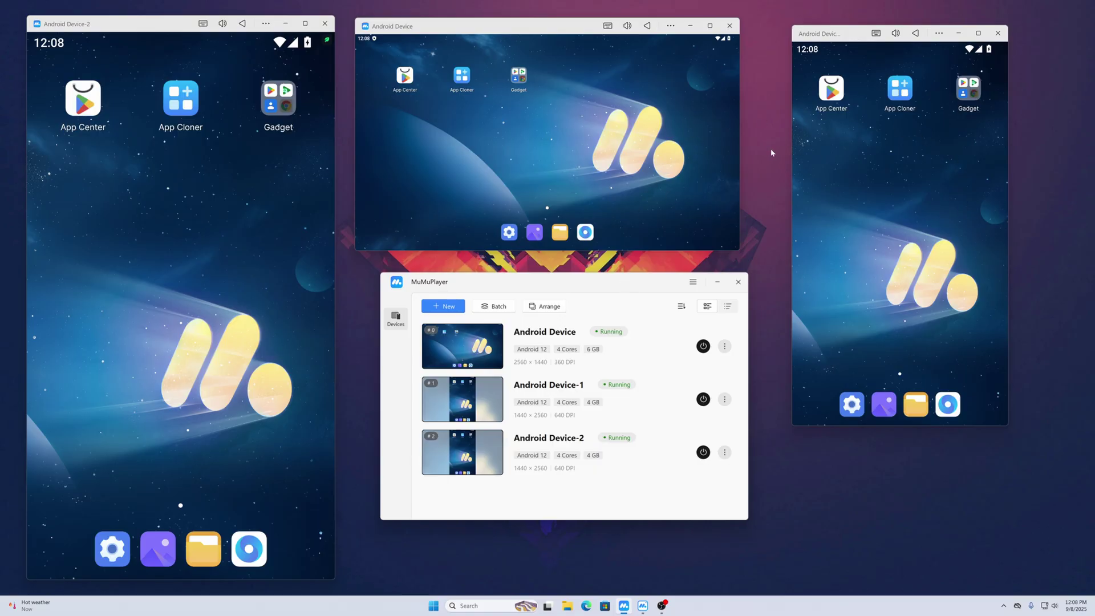
{"action": "left_click", "coordinate": [546, 306]}
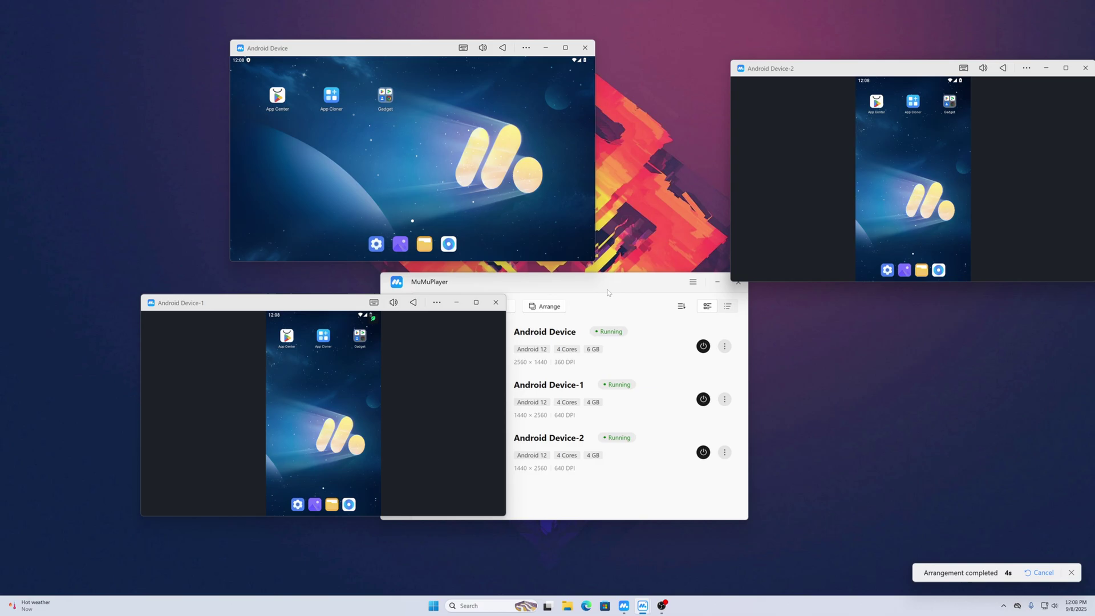
{"action": "left_click_drag", "start_coordinate": [274, 297], "coordinate": [260, 294]}
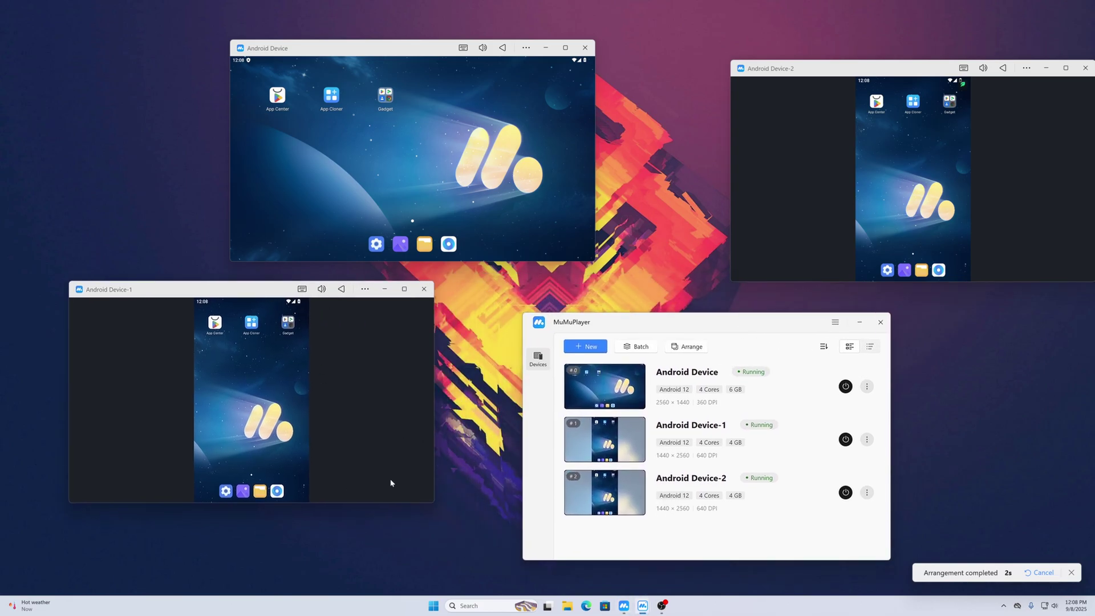
Shut down Android Device and open its device settings
{"action": "left_click", "coordinate": [845, 386]}
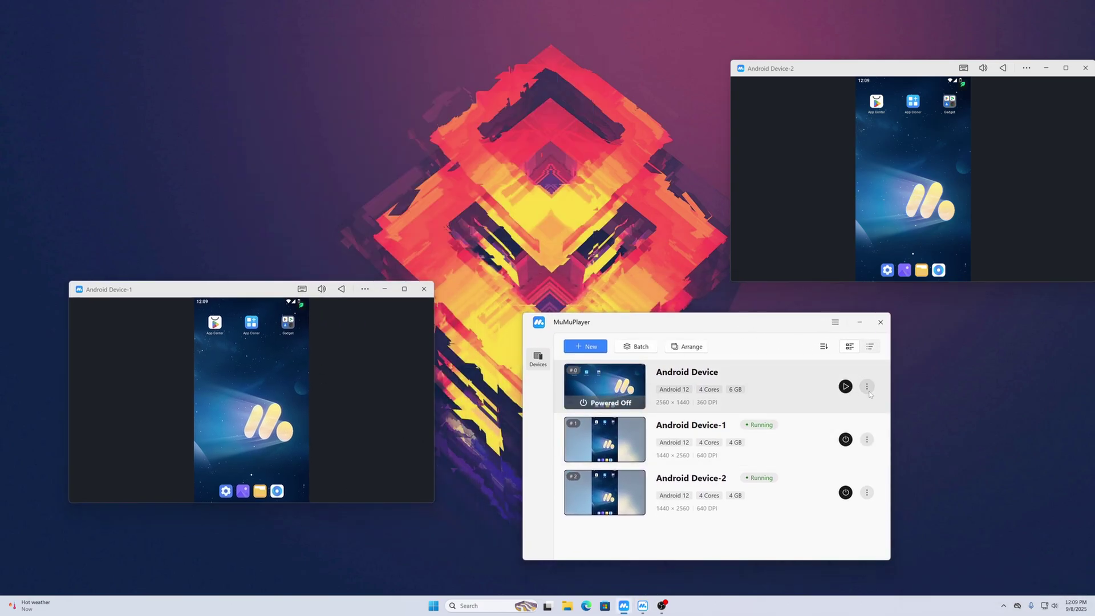
{"action": "left_click", "coordinate": [867, 386]}
{"action": "left_click", "coordinate": [877, 399]}
Review the device's other settings, including the ADB debug connection options, and close the device settings
{"action": "left_click", "coordinate": [550, 465]}
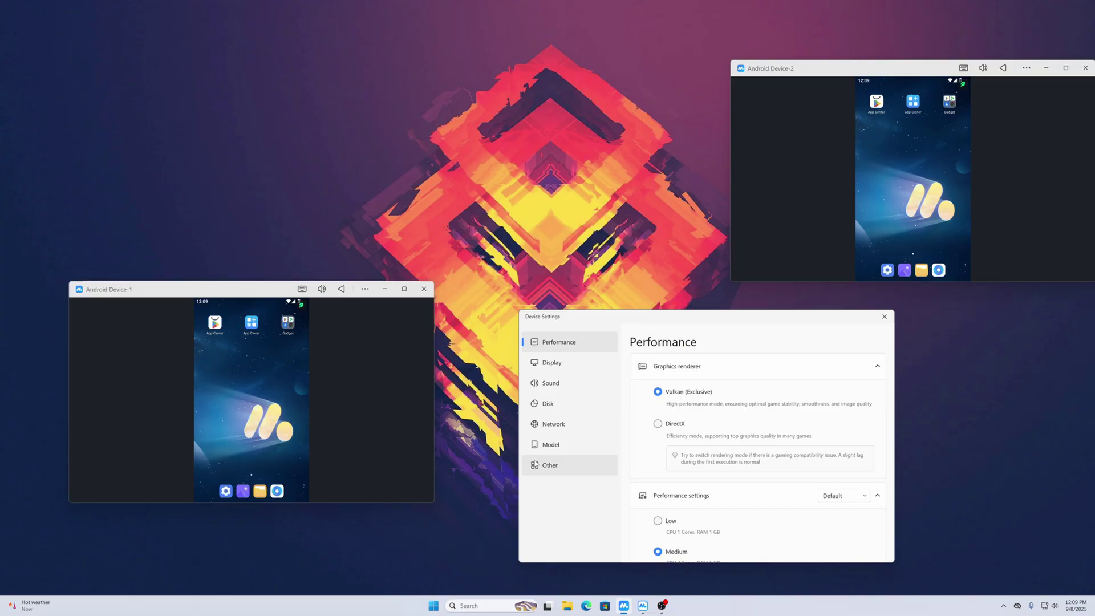
{"action": "left_click_drag", "start_coordinate": [891, 365], "coordinate": [903, 457]}
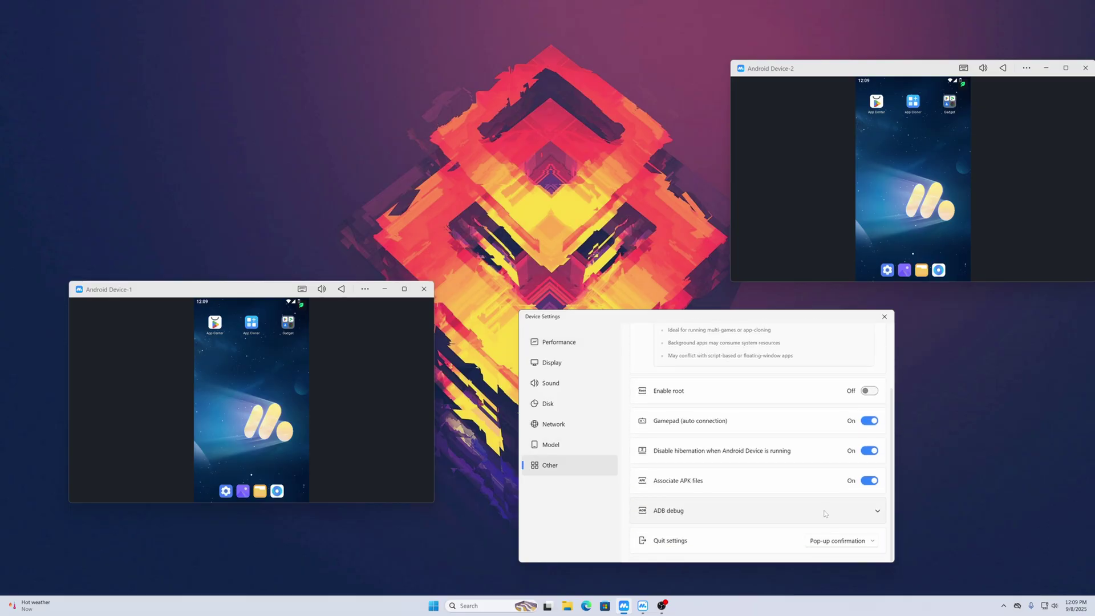
{"action": "left_click", "coordinate": [878, 511]}
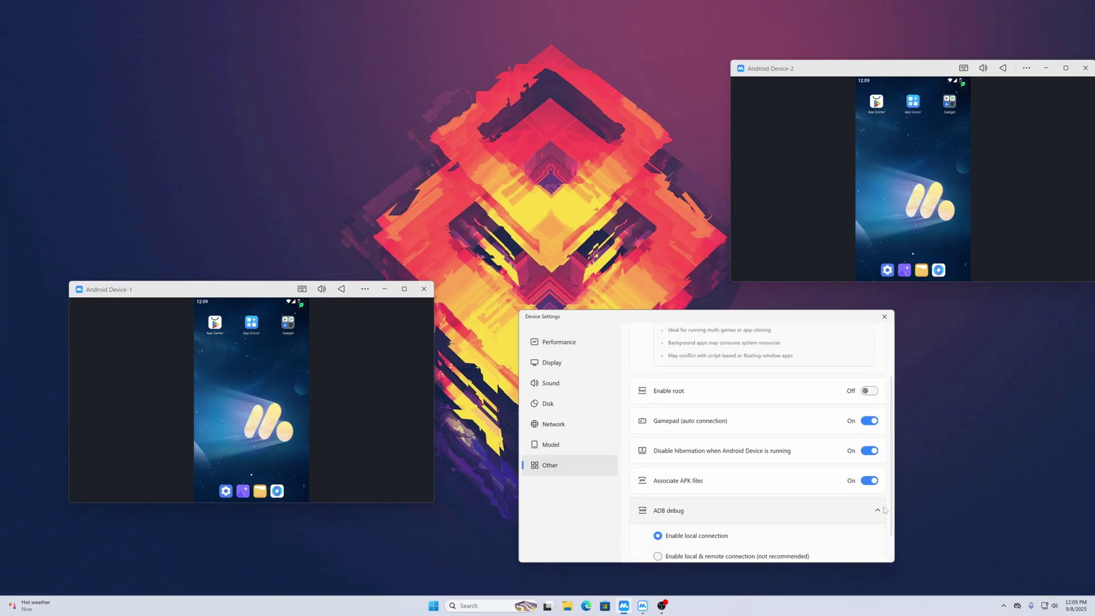
{"action": "left_click", "coordinate": [885, 317]}
Resize Android Device-1 to a large portrait window and place Android Device-2 and the device manager side by side next to it
{"action": "left_click_drag", "start_coordinate": [263, 293], "coordinate": [247, 81]}
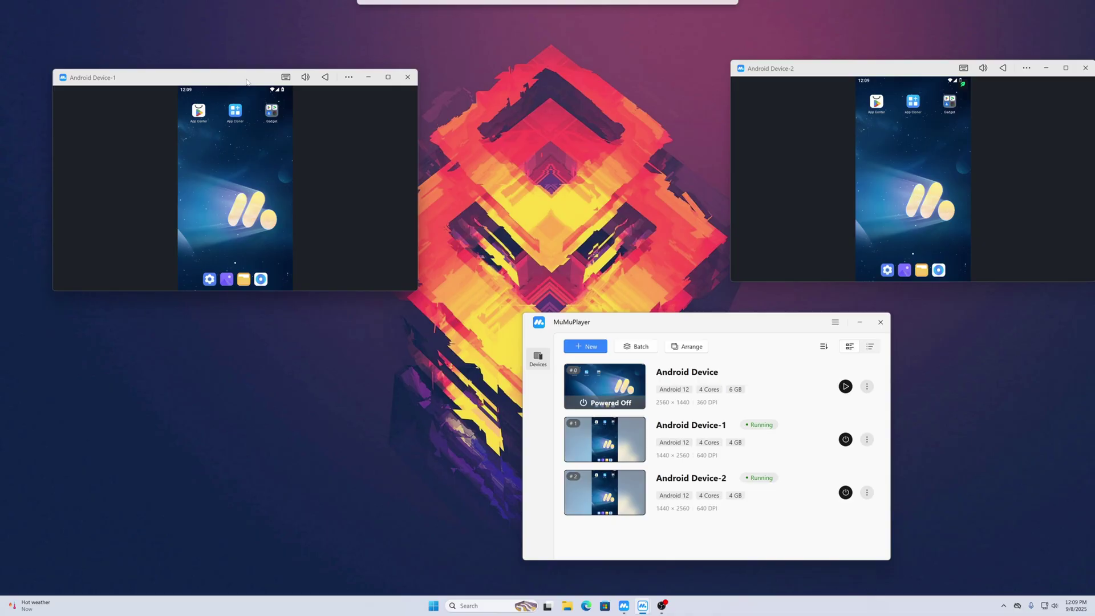
{"action": "left_click_drag", "start_coordinate": [417, 291], "coordinate": [362, 306]}
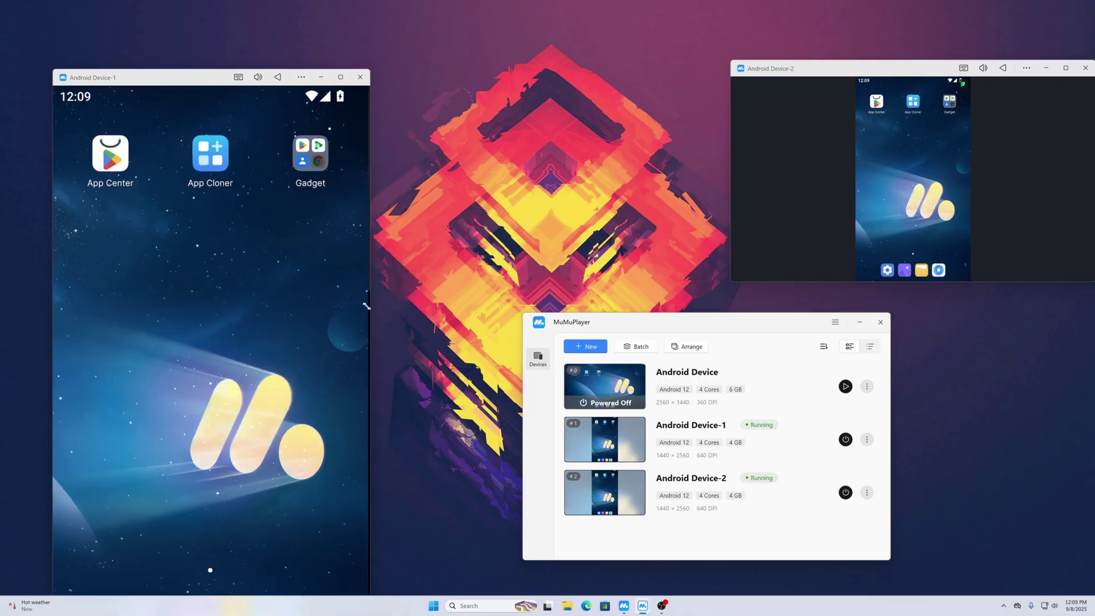
{"action": "left_click_drag", "start_coordinate": [160, 78], "coordinate": [145, 18]}
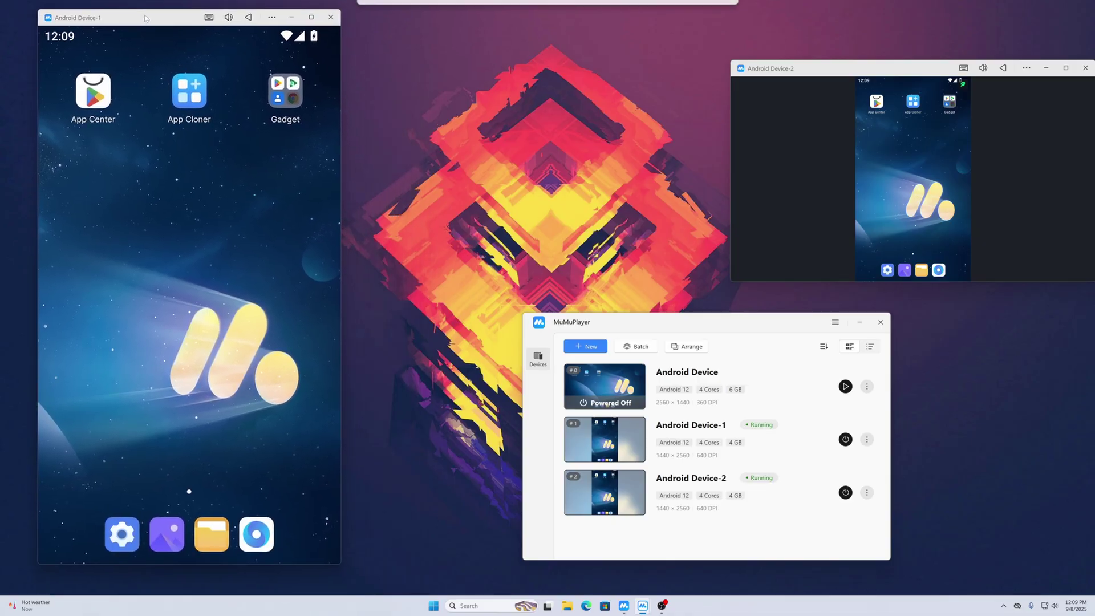
{"action": "left_click_drag", "start_coordinate": [837, 67], "coordinate": [576, 35]}
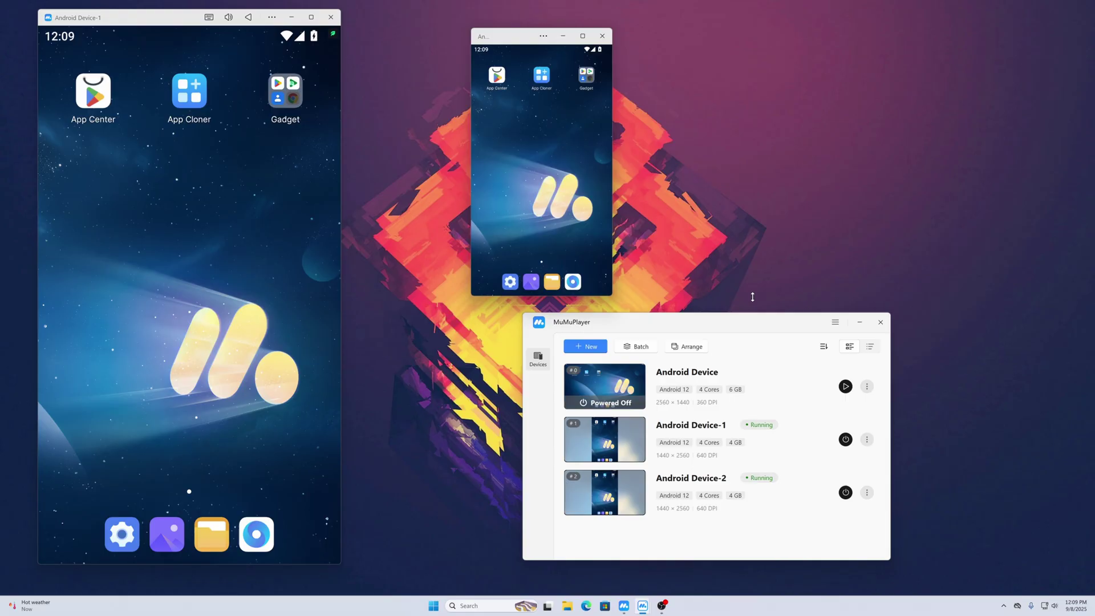
{"action": "left_click_drag", "start_coordinate": [753, 318], "coordinate": [893, 61]}
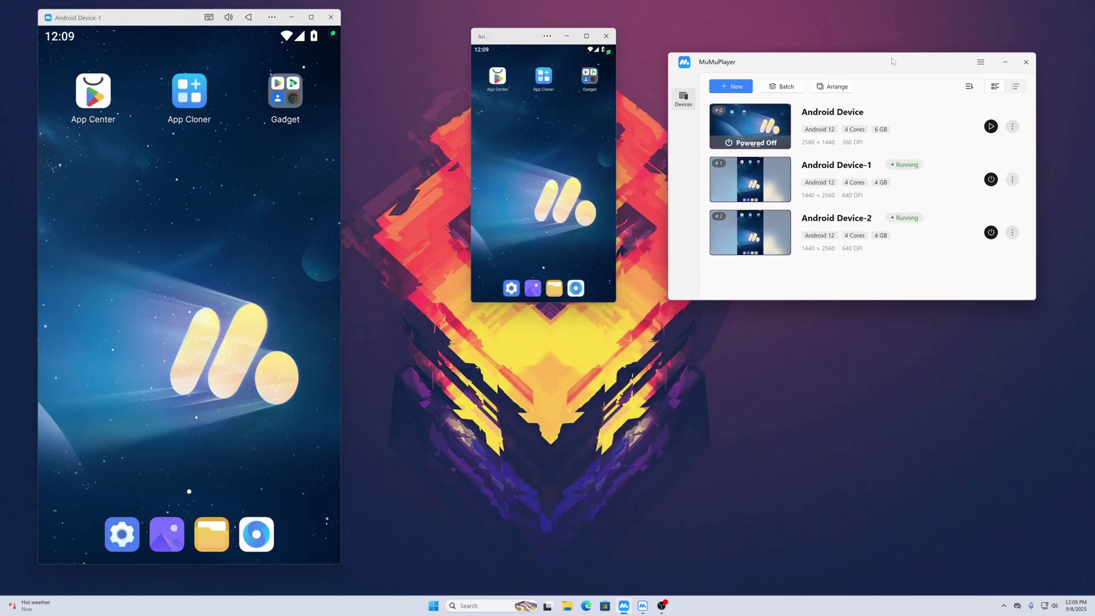